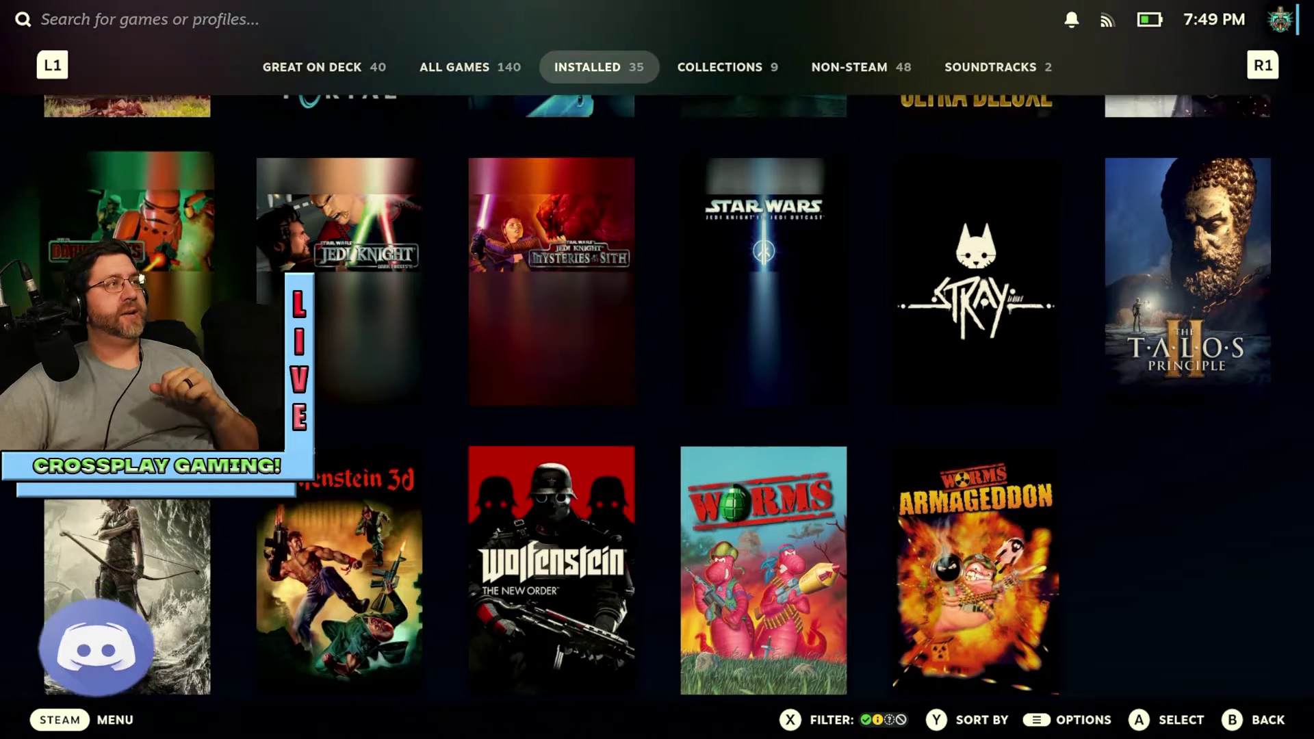
Step: Open the STAR WARS: Dark Forces game page from the Steam library
left_click(176, 265)
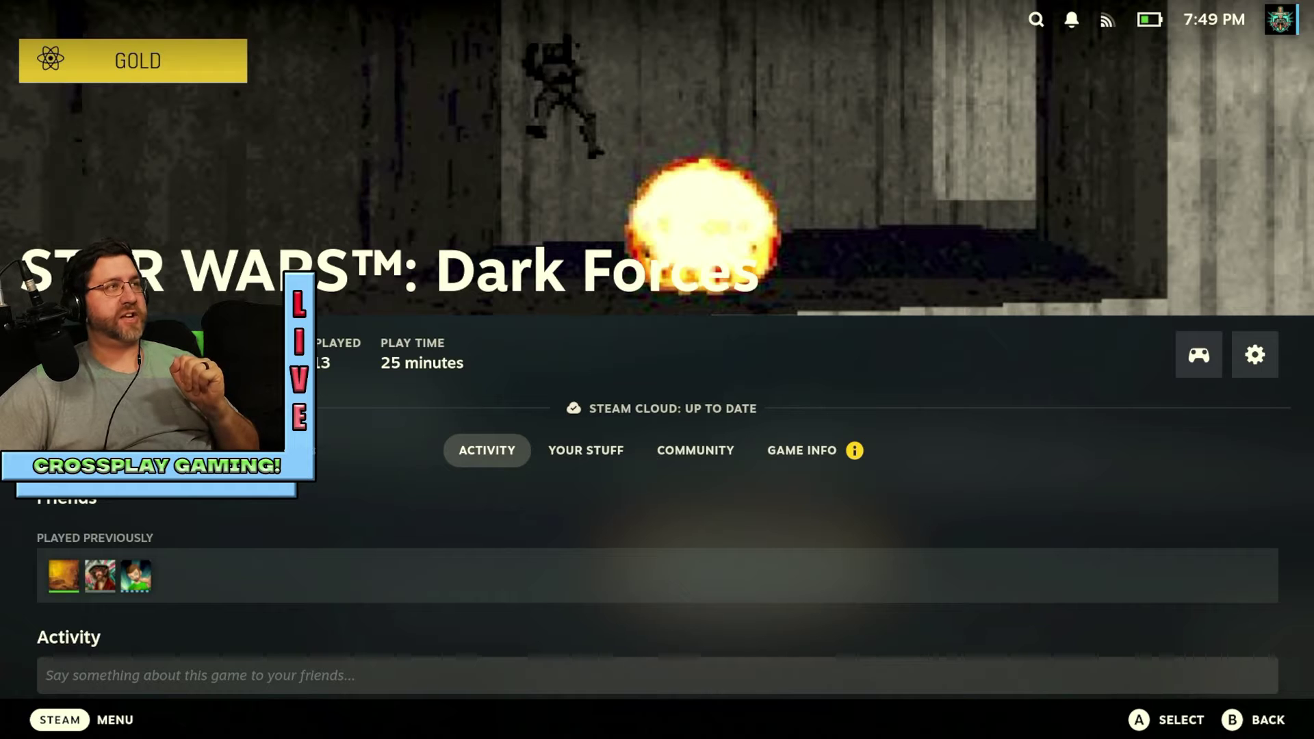
Step: From the Steam menu's Power options, switch the Deck to Desktop mode
left_click(68, 720)
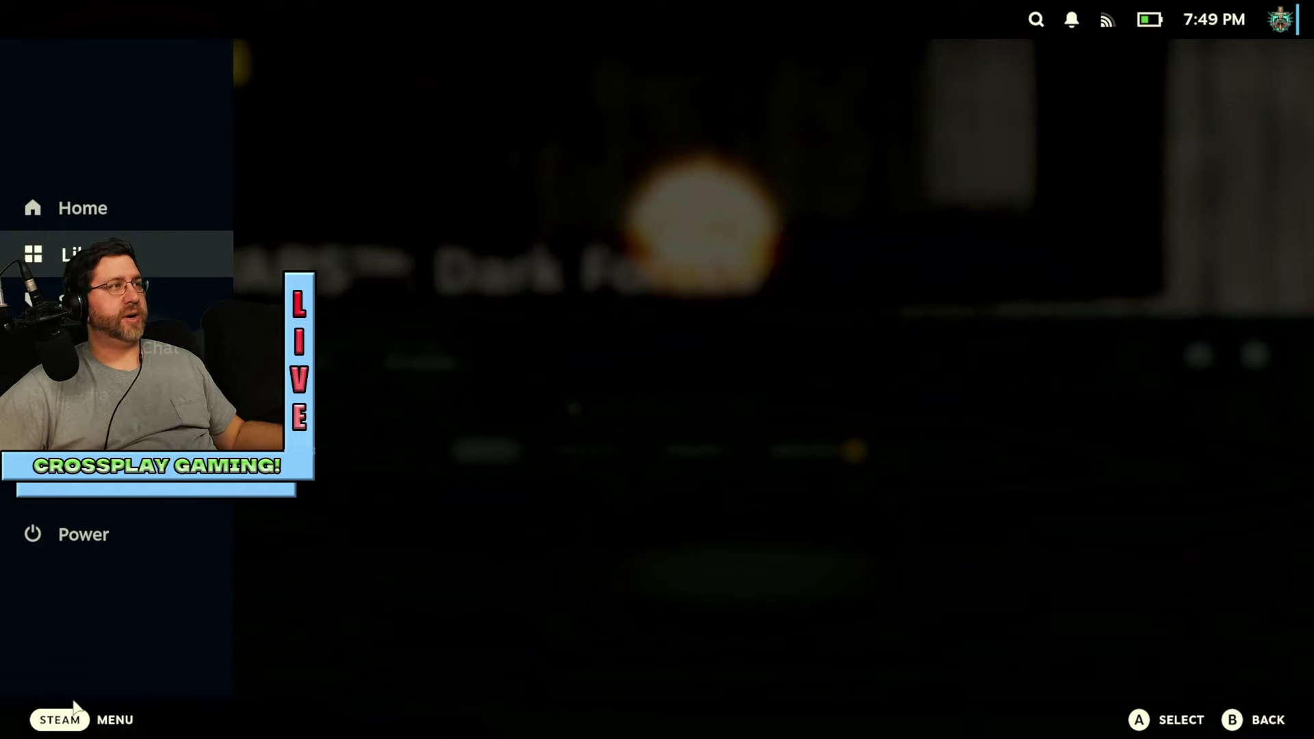
left_click(61, 544)
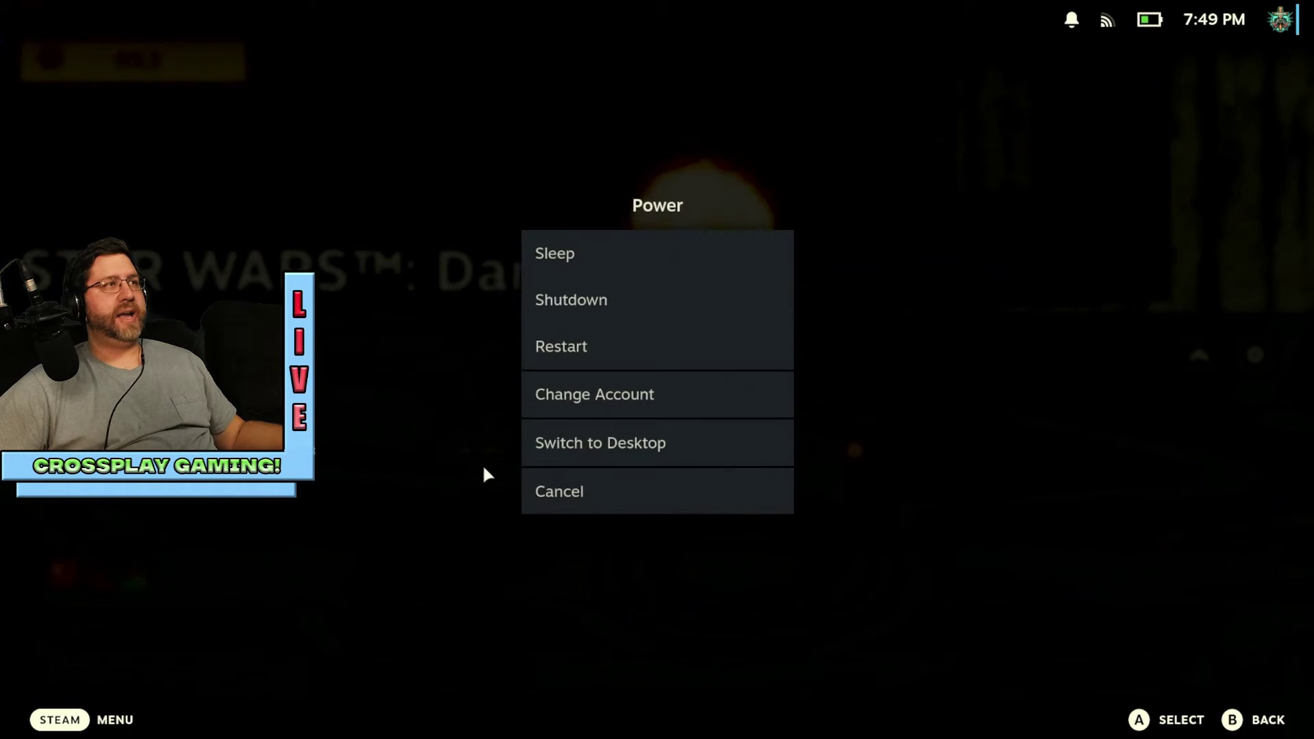
left_click(650, 447)
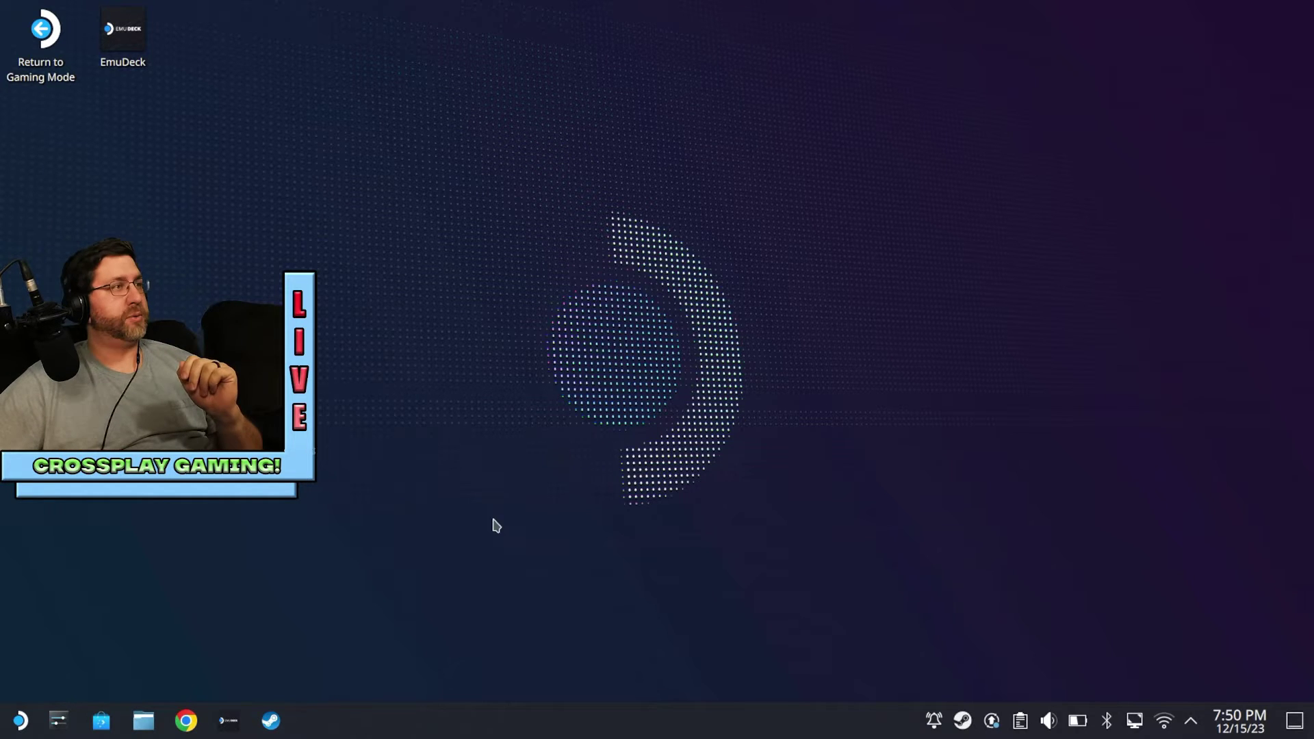
Step: In Chrome, download the Windows build TheForceEngine-v1.09.540.zip from The Force Engine's Downloads page
left_click(194, 733)
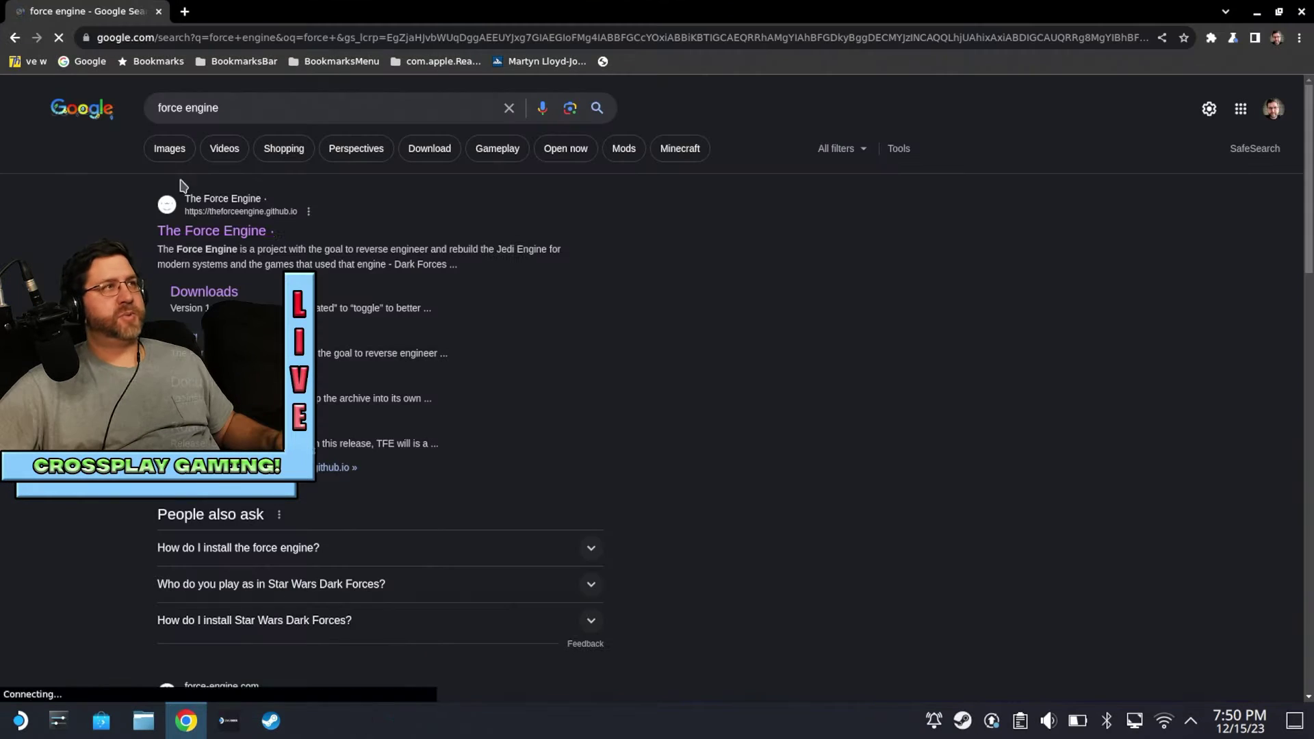
left_click(214, 231)
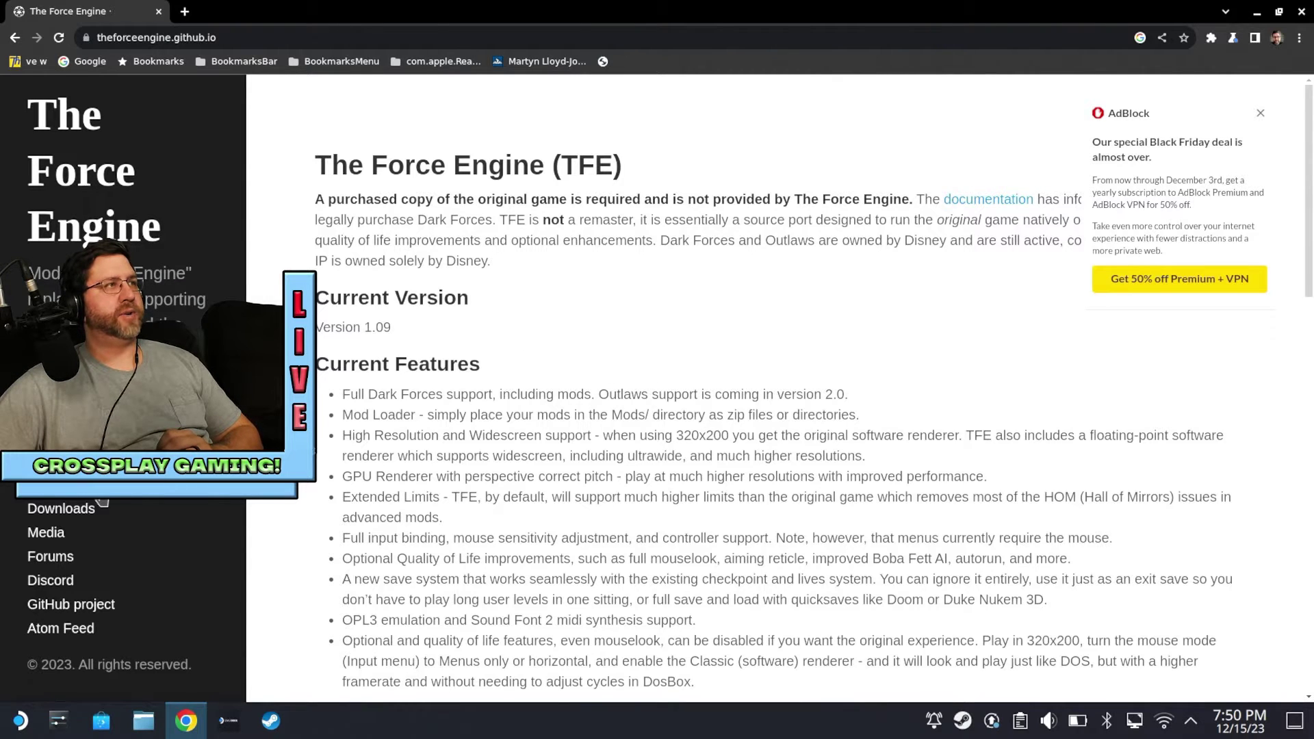
left_click(77, 515)
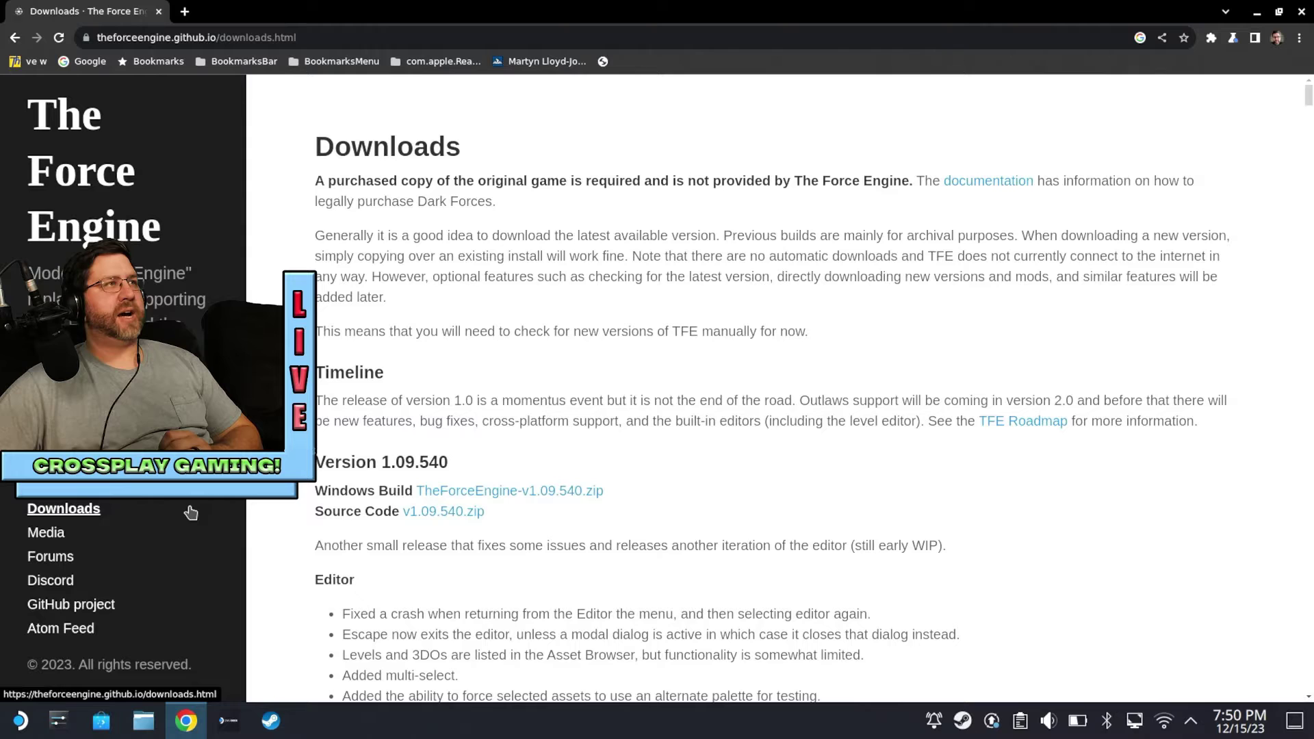
scroll(328, 452, "down", 2)
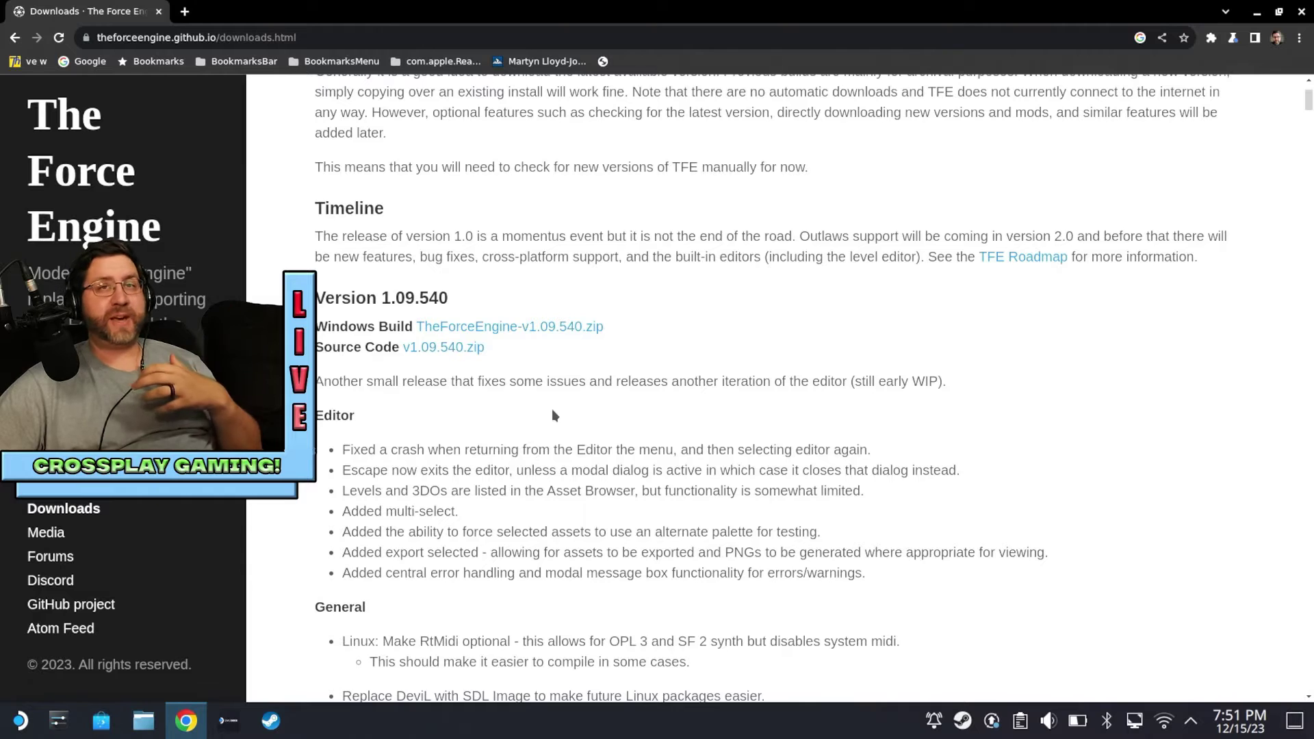
left_click(497, 328)
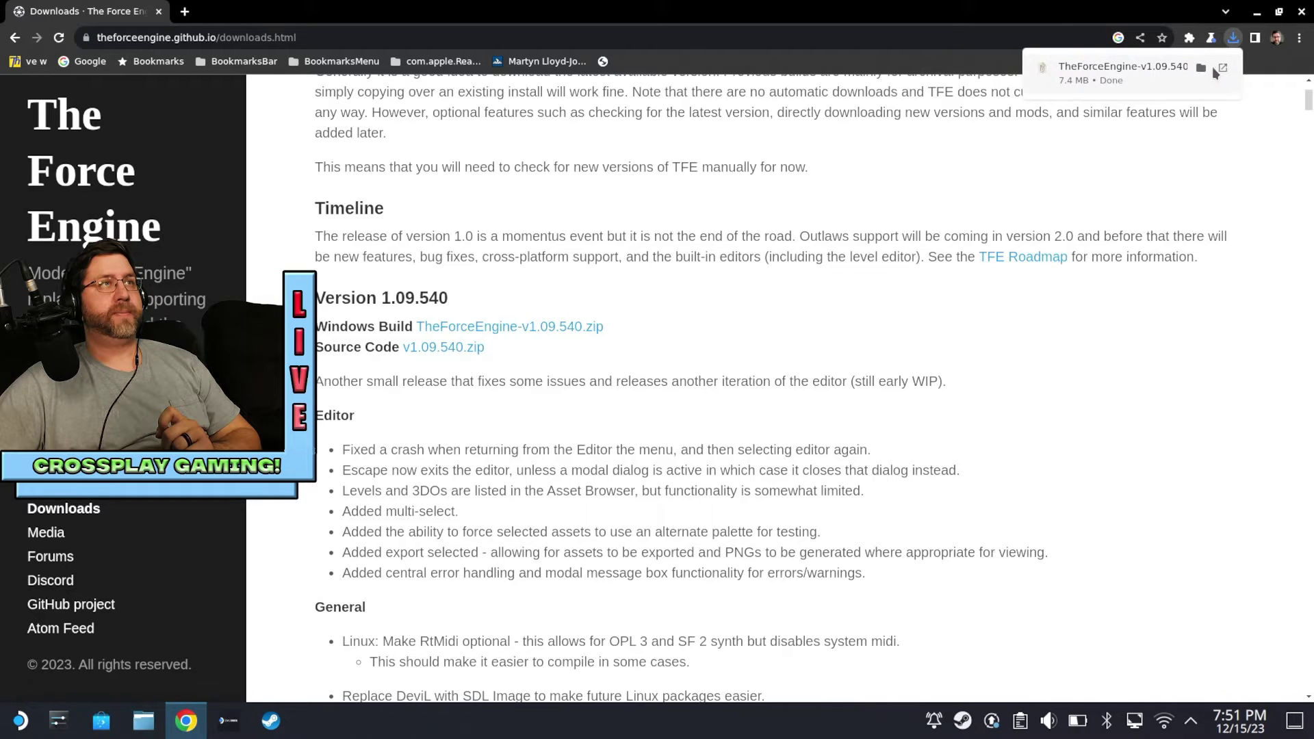
Step: Show the zip in Dolphin's Downloads folder and extract it there with Extract archive here
left_click(1202, 68)
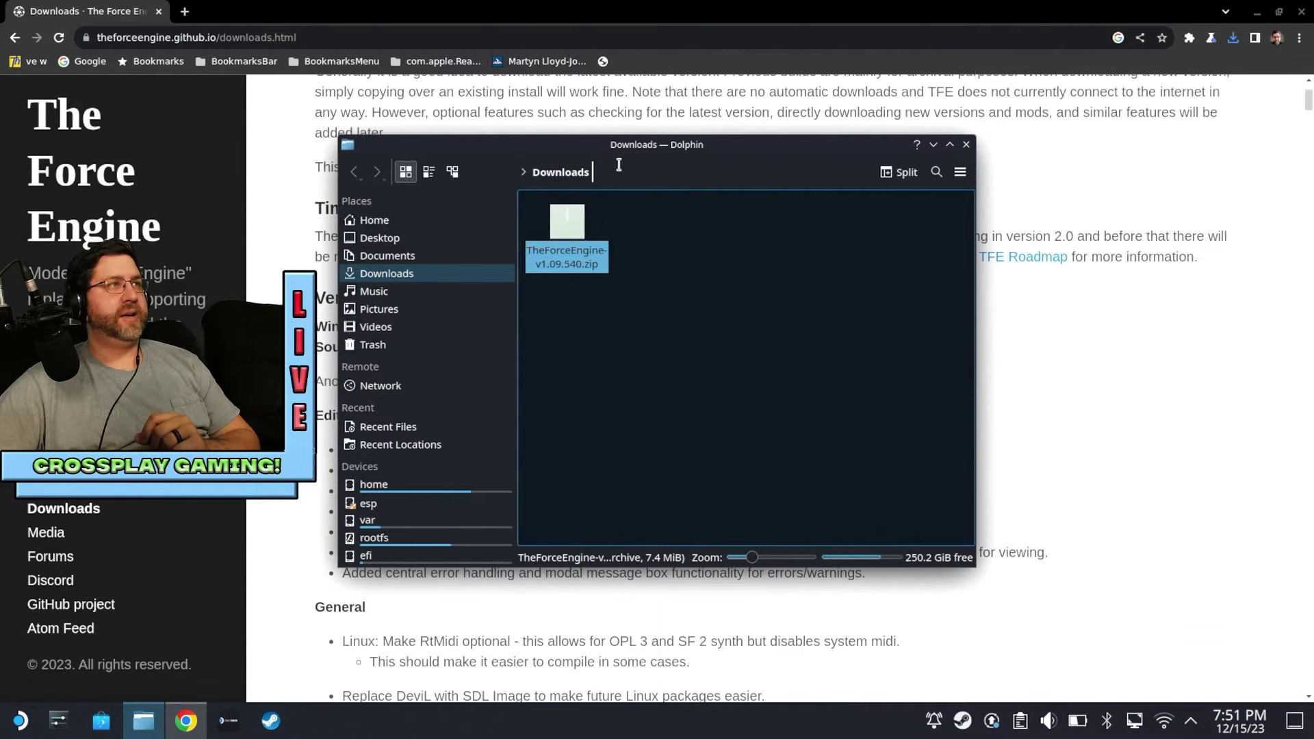
left_click_drag(620, 145, 1112, 87)
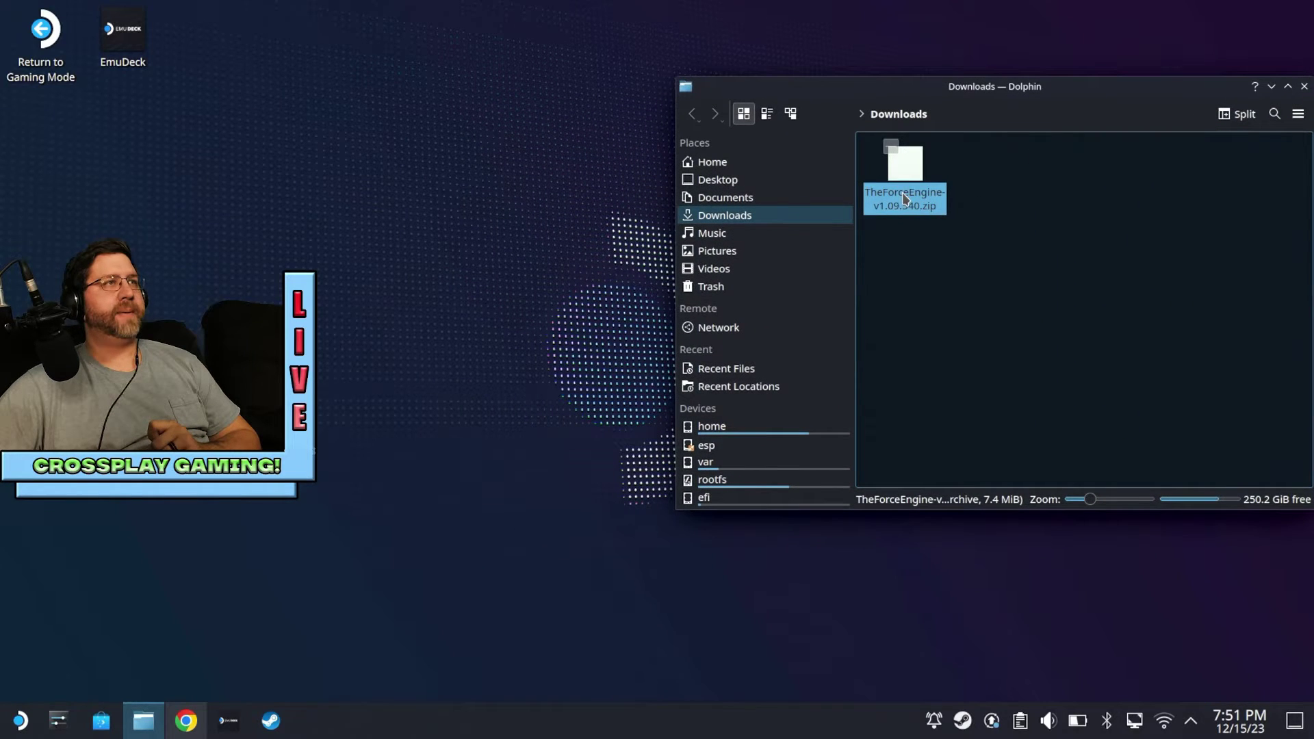
right_click(901, 169)
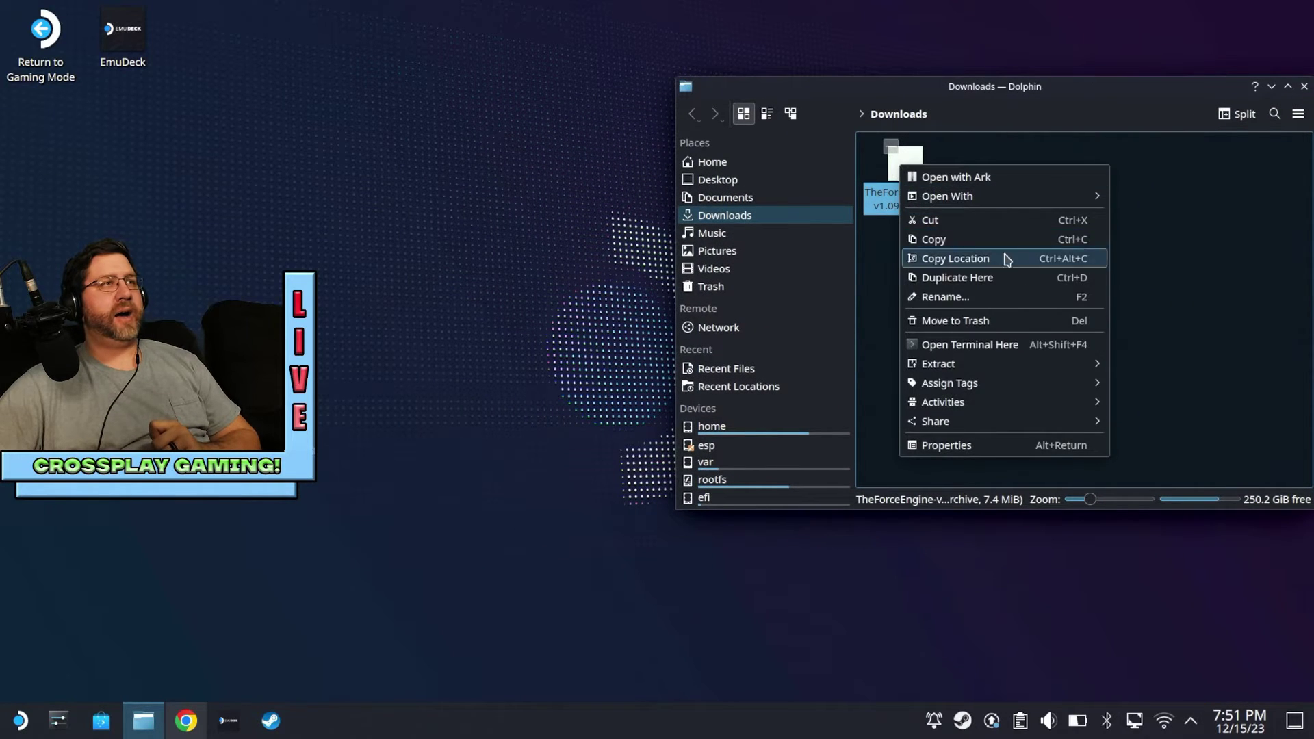
mouse_move(1044, 374)
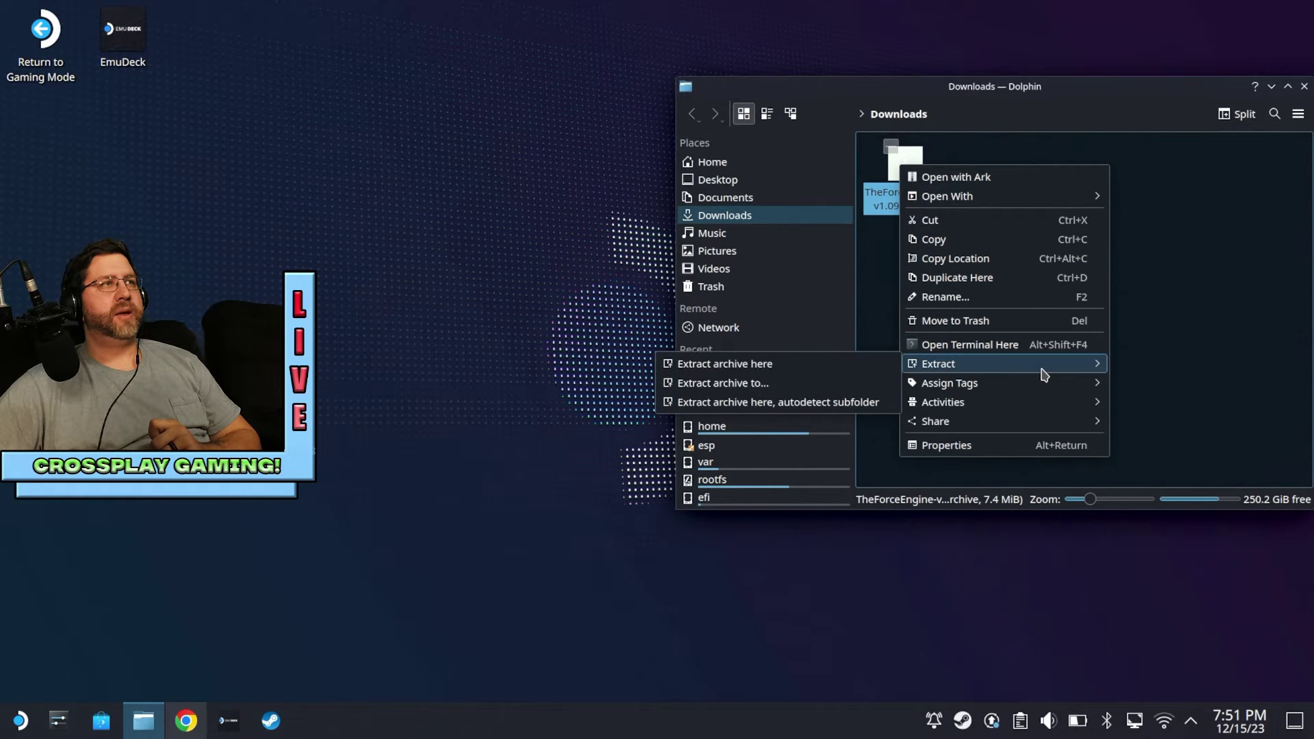
left_click(825, 373)
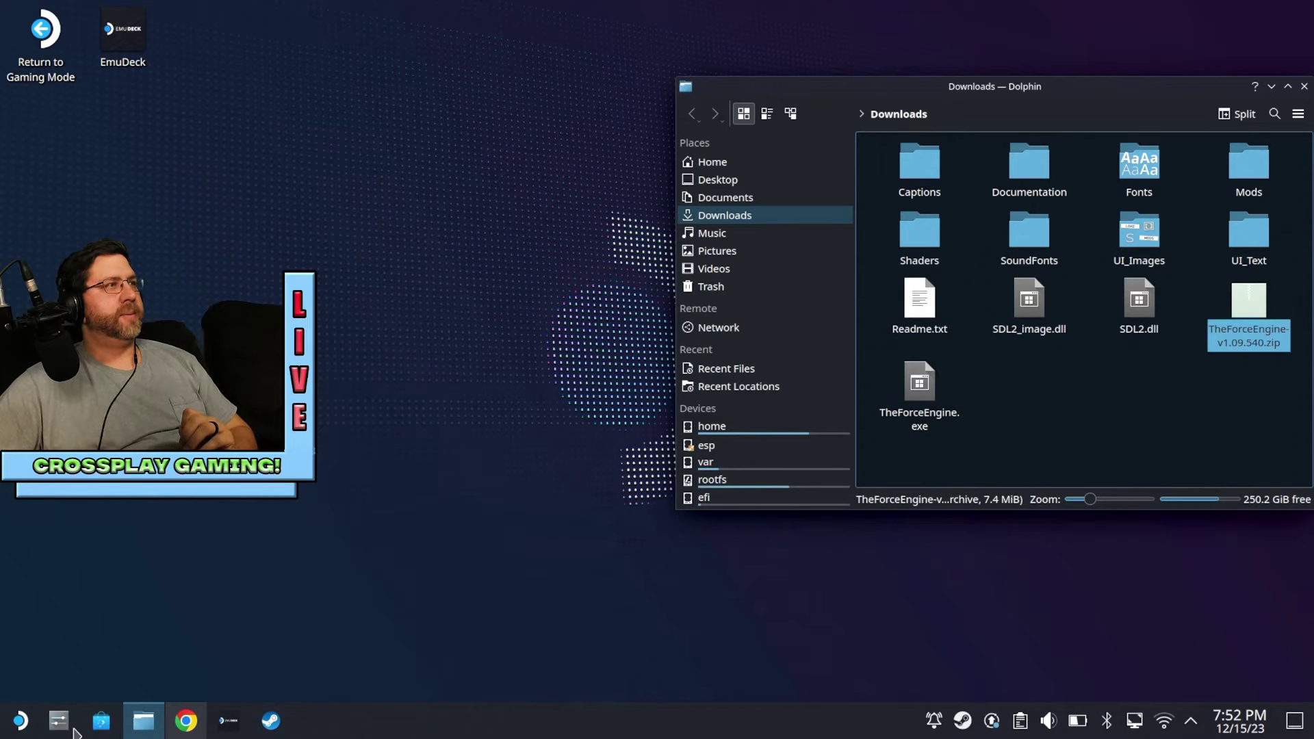
Step: Open a new Dolphin window from the taskbar icon and move it to the upper left
right_click(149, 733)
mouse_move(171, 666)
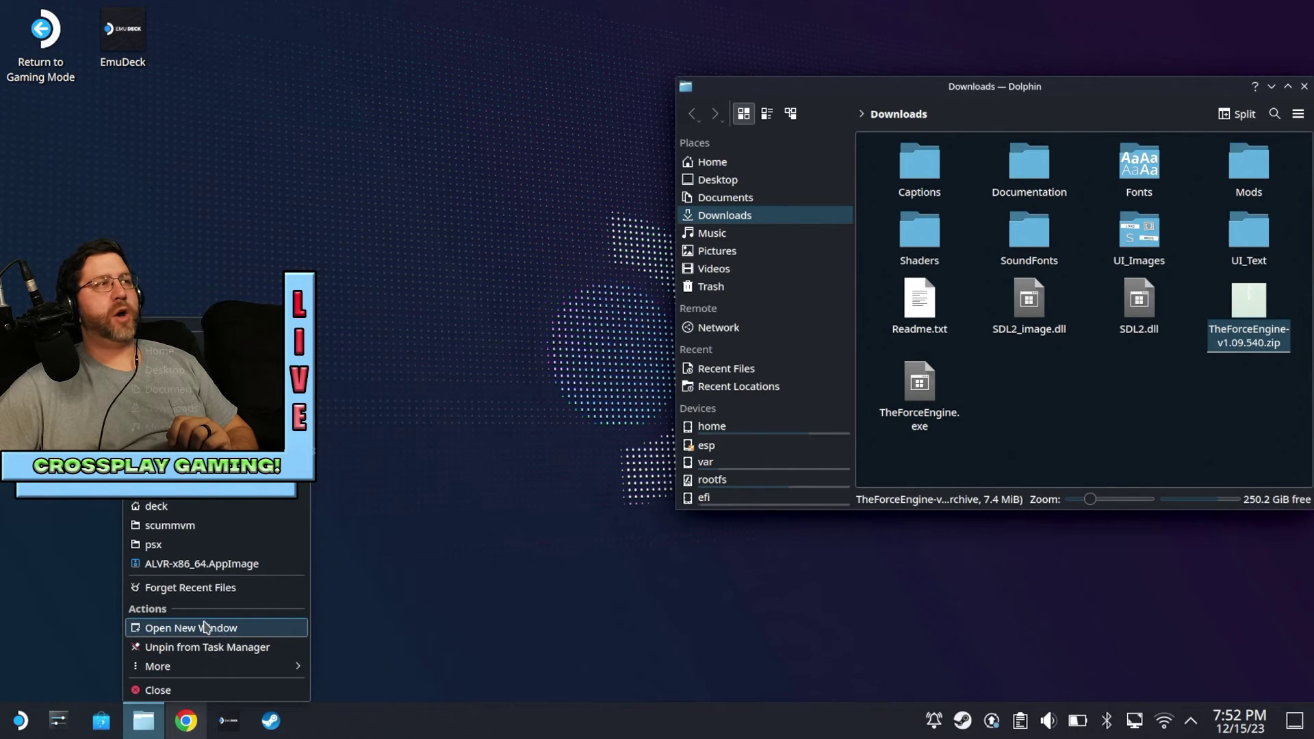
left_click(203, 636)
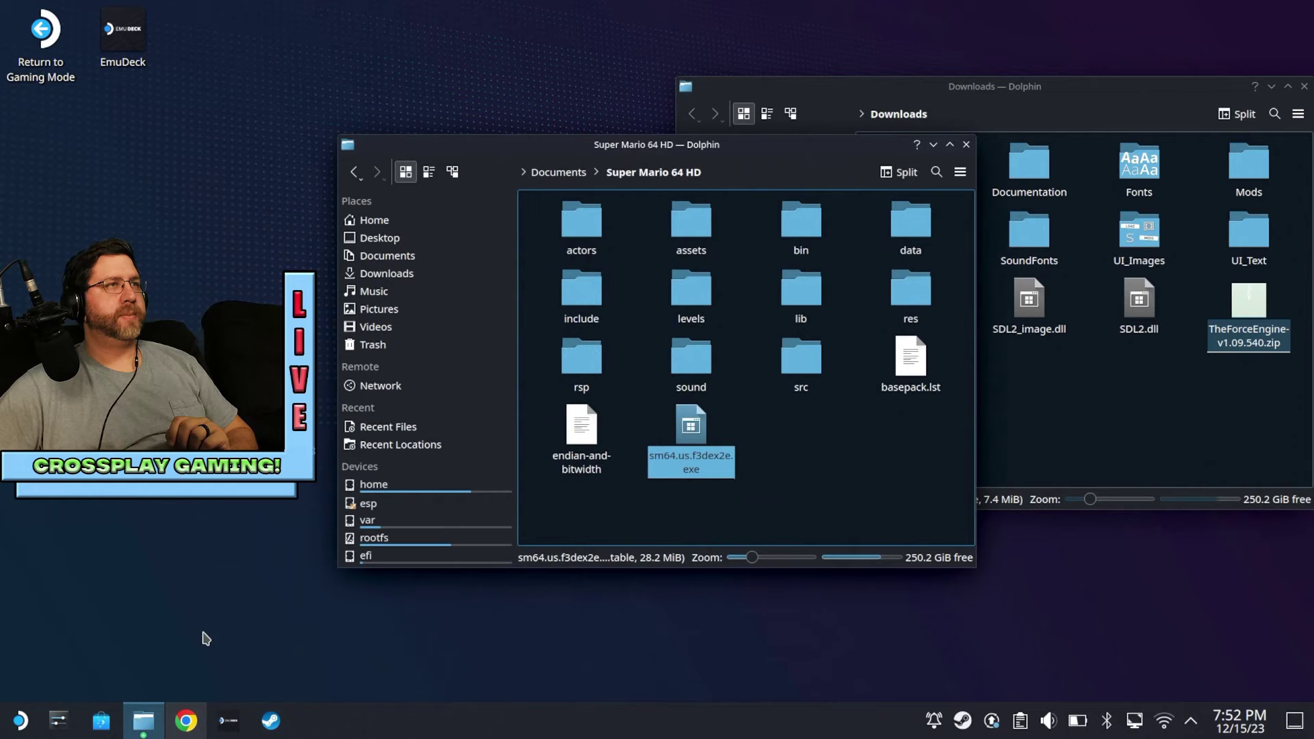
left_click_drag(813, 143, 486, 81)
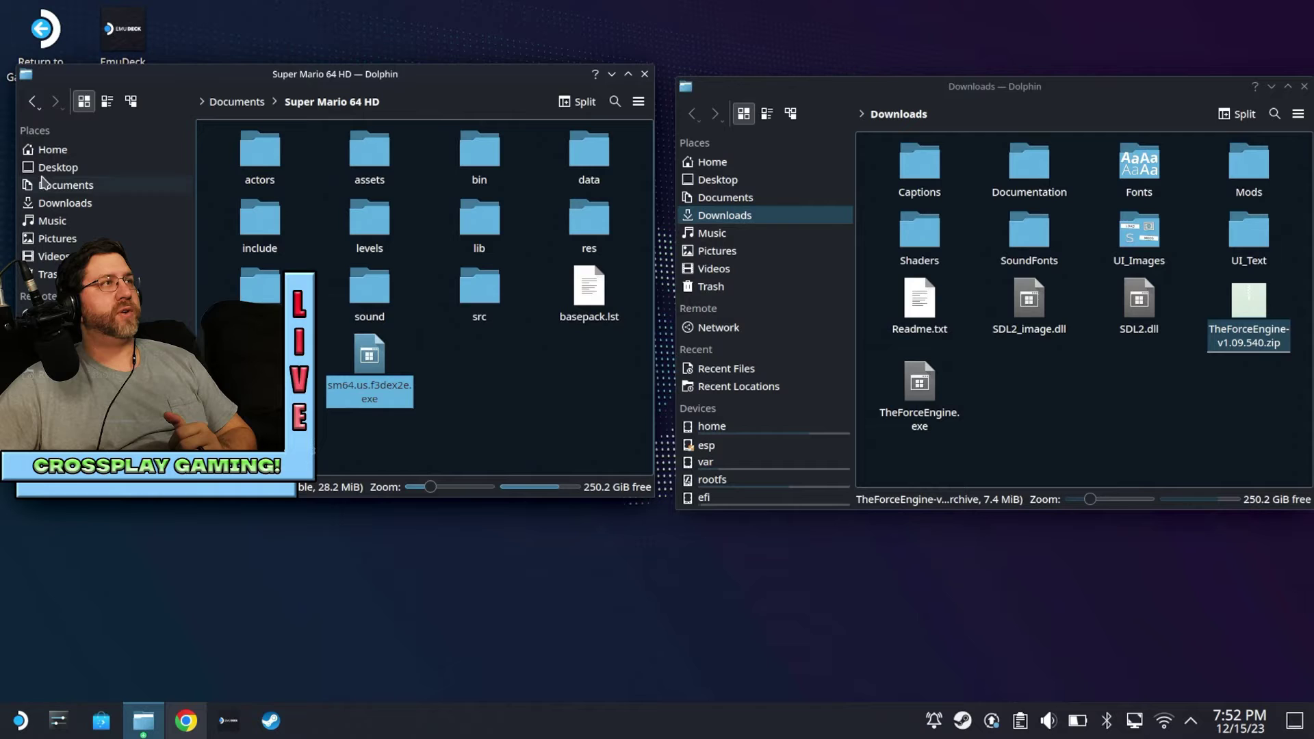
Step: Go to the Home folder and make the hidden dot-folders visible
left_click(45, 150)
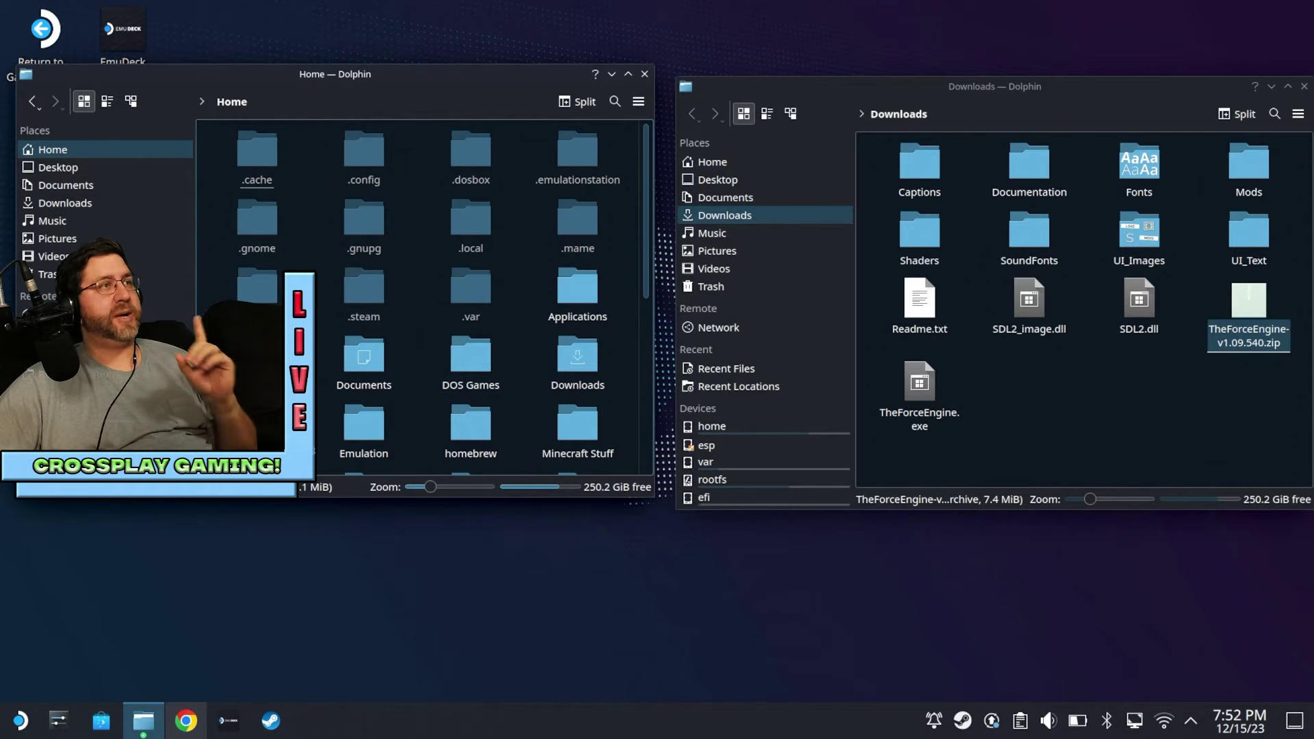
left_click(639, 102)
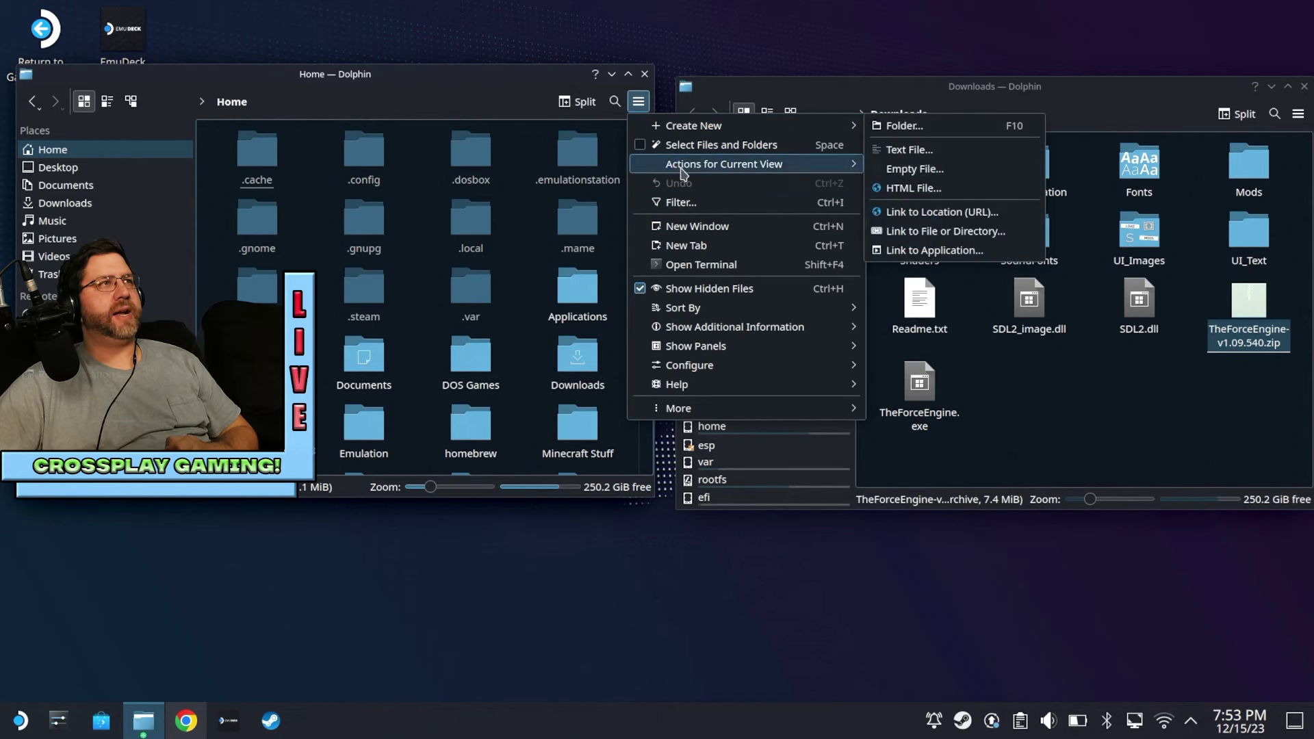
left_click(688, 296)
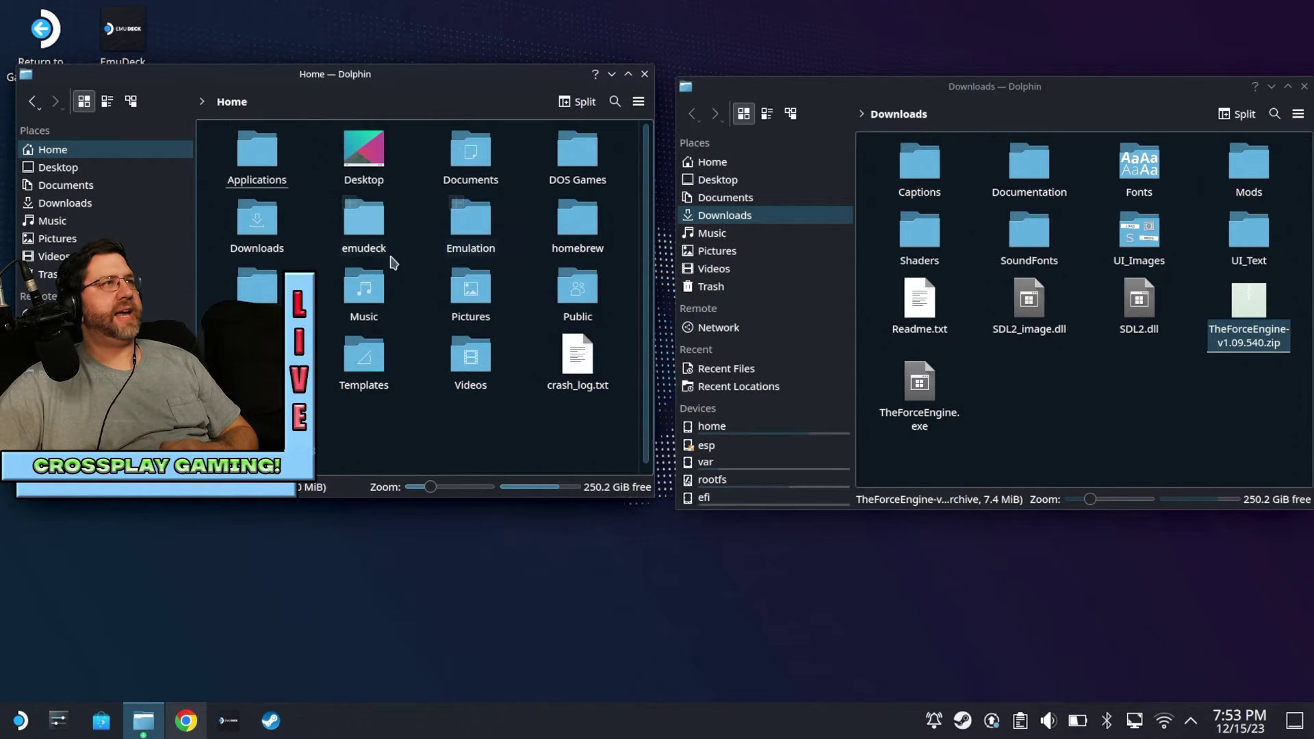
left_click(638, 102)
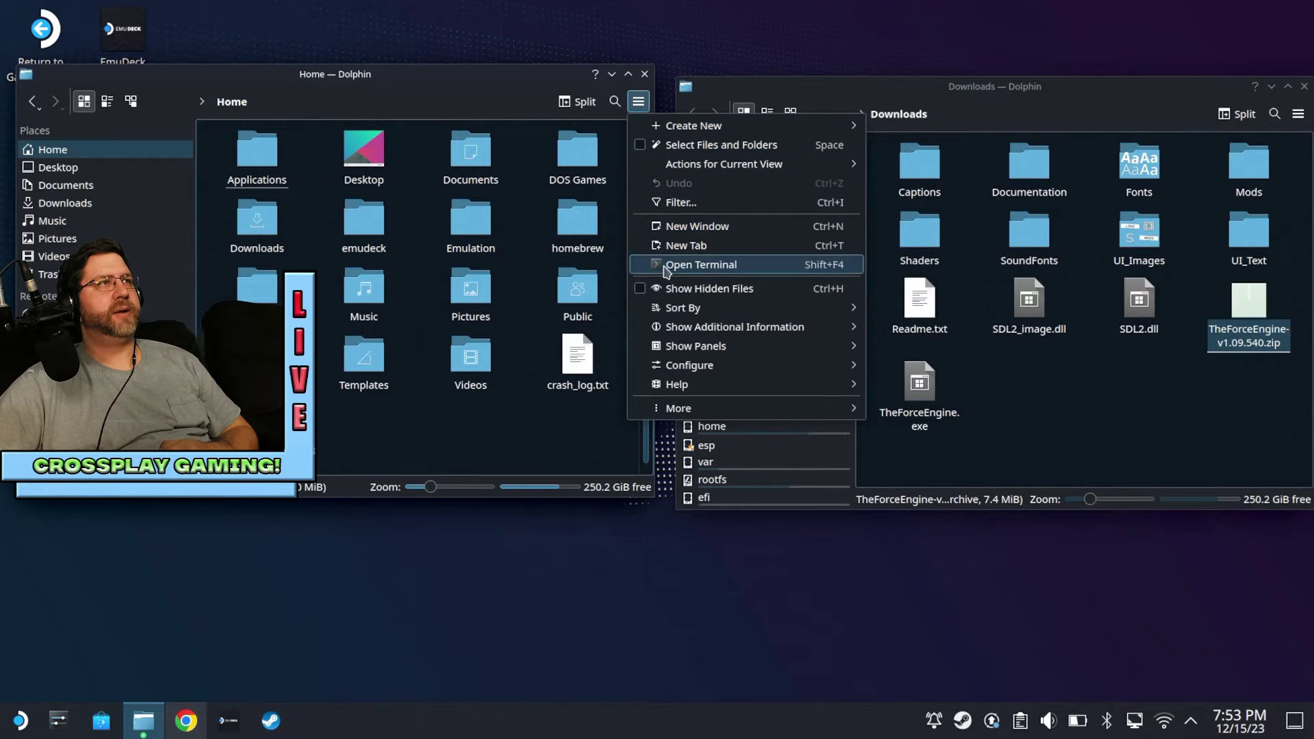
left_click(678, 289)
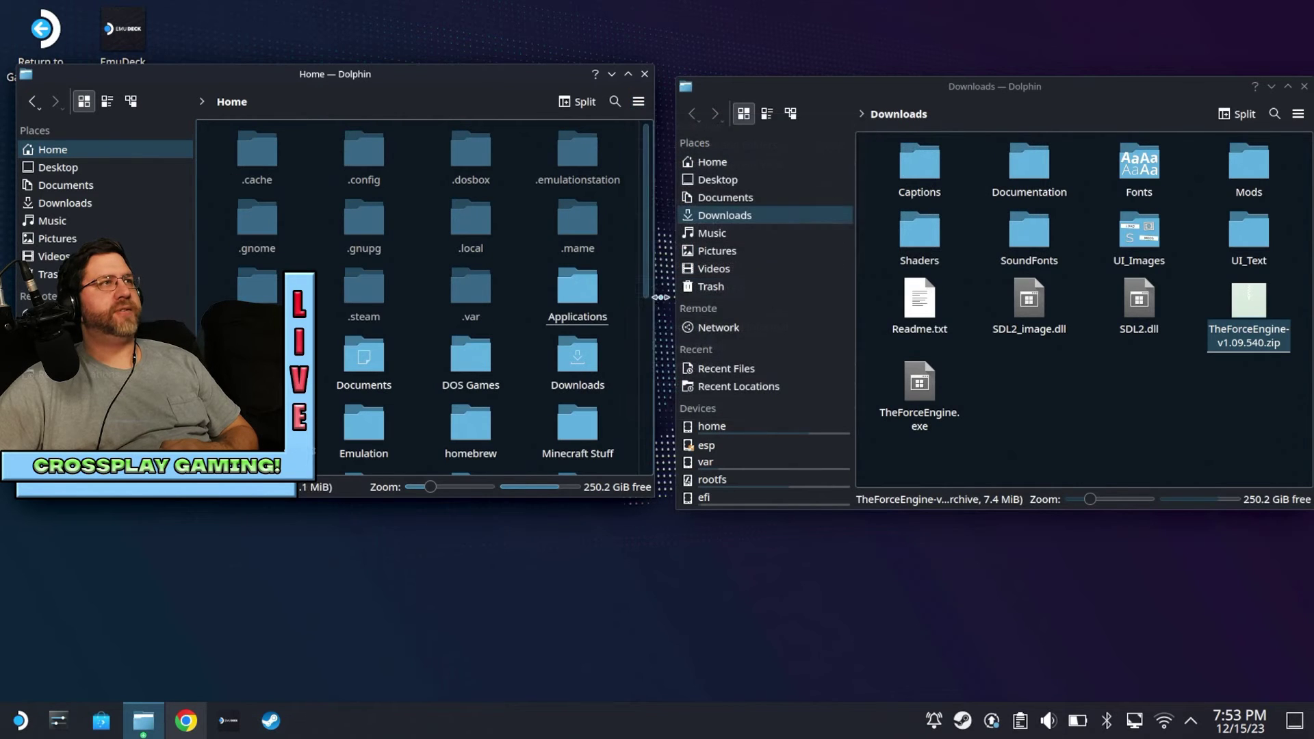
Step: Browse into .local/share/Steam
double_click(482, 233)
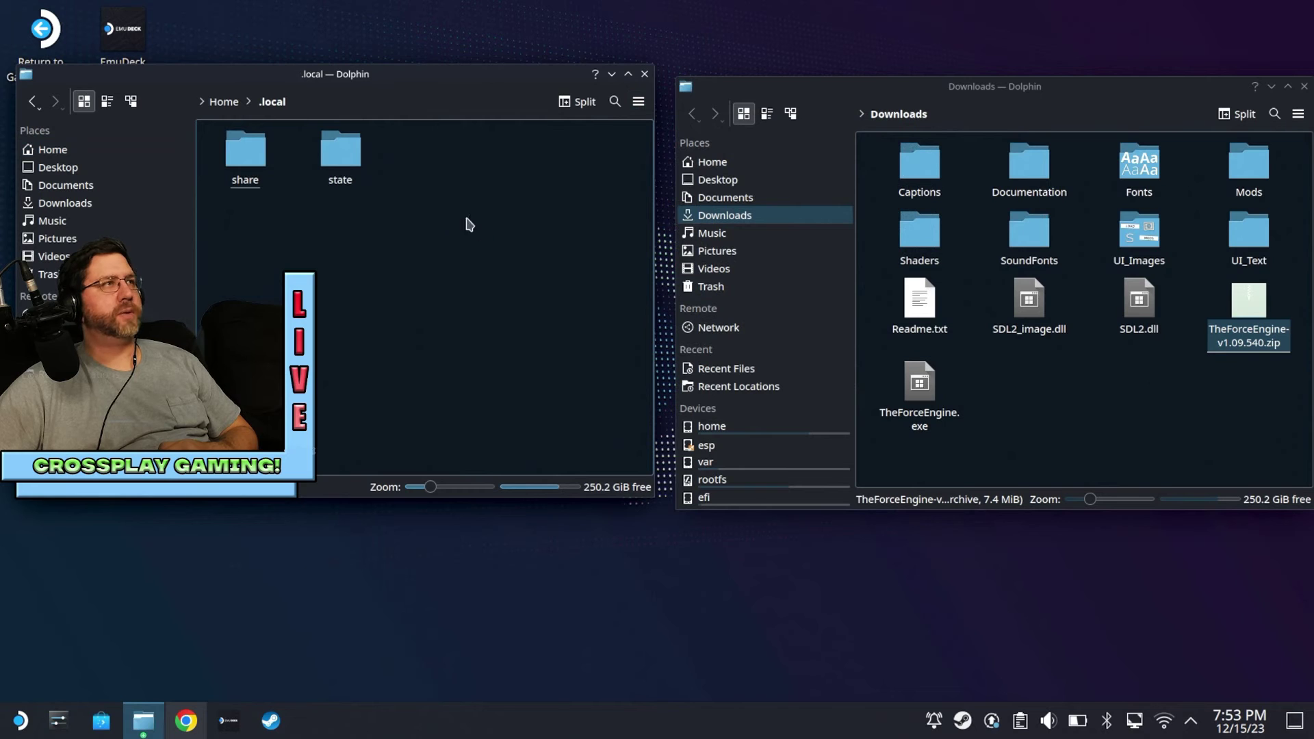
left_click(242, 166)
double_click(242, 166)
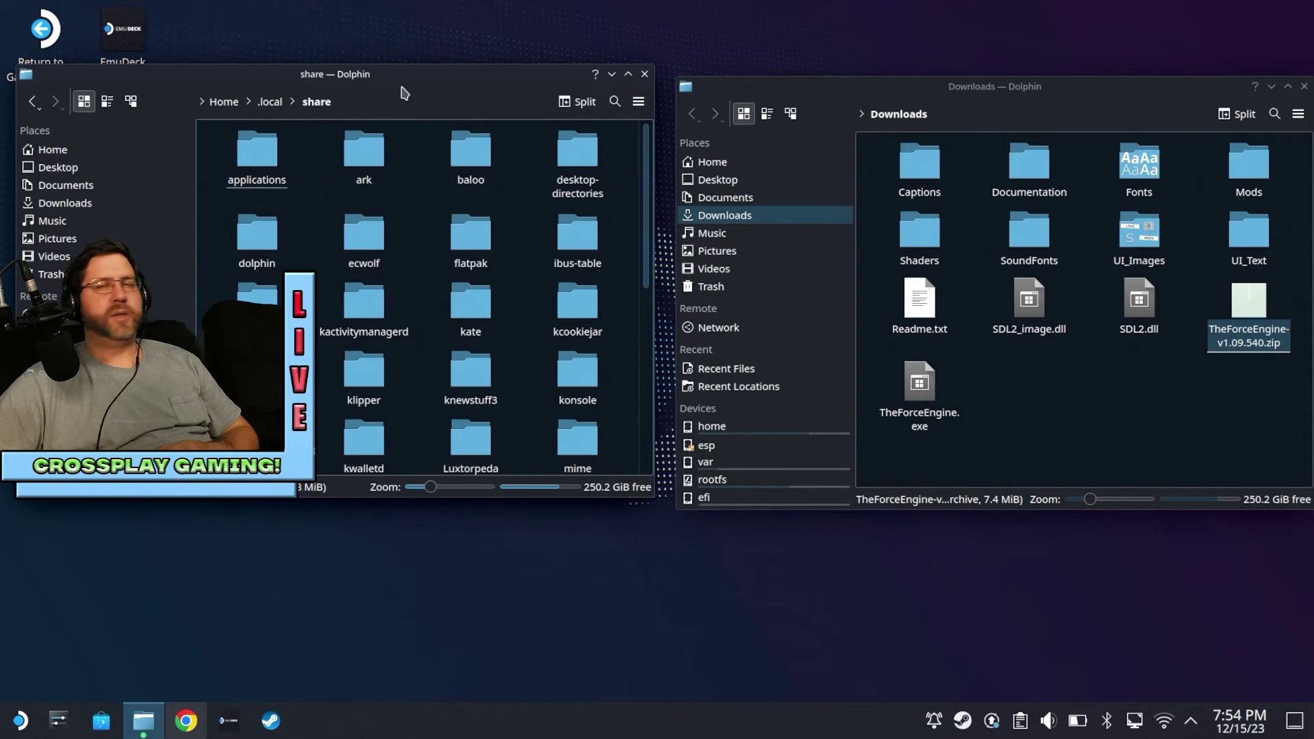
left_click_drag(413, 83, 765, 136)
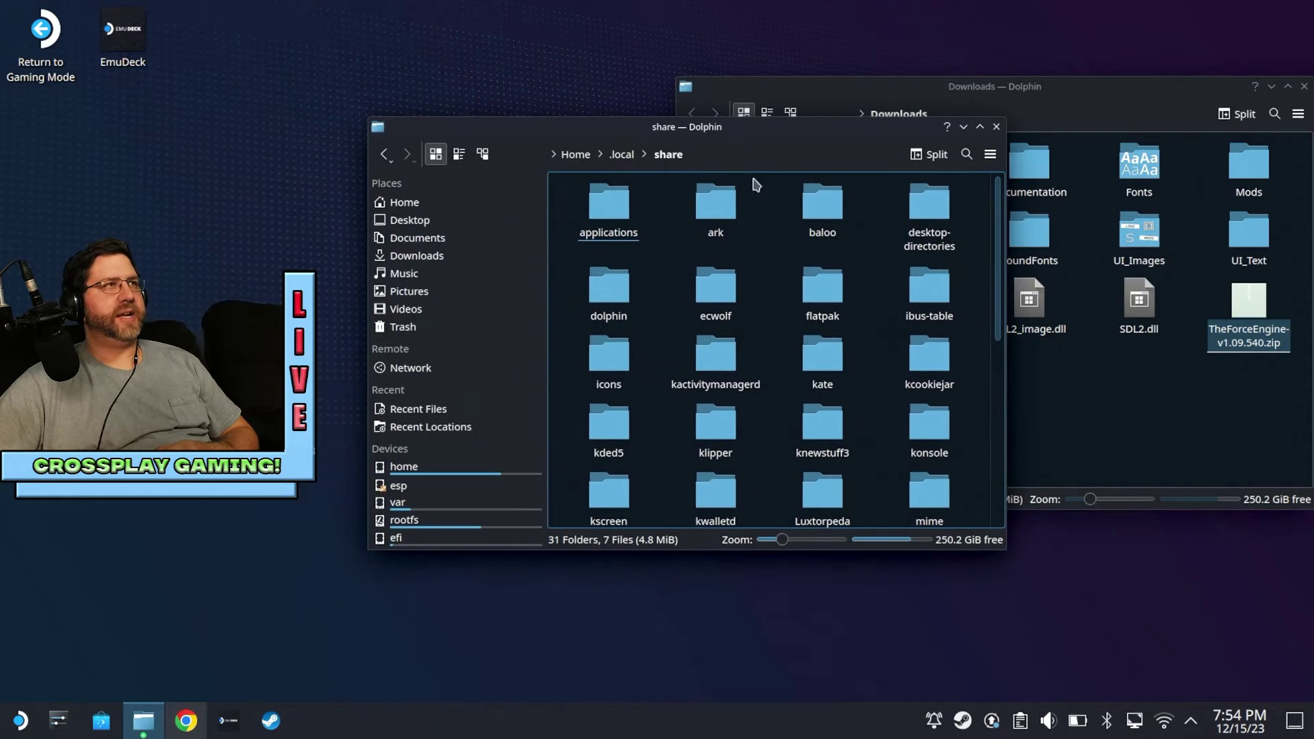
scroll(787, 370, "down", 3)
double_click(833, 380)
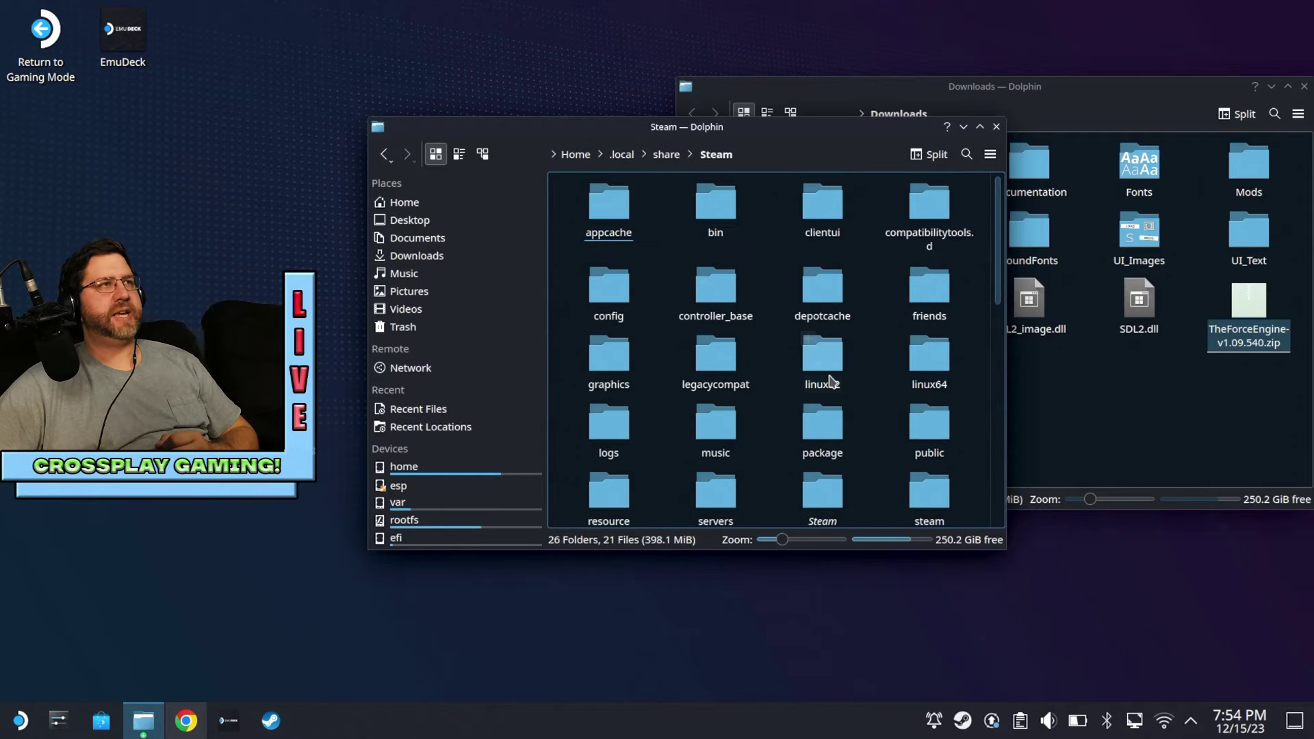
scroll(617, 342, "down", 4)
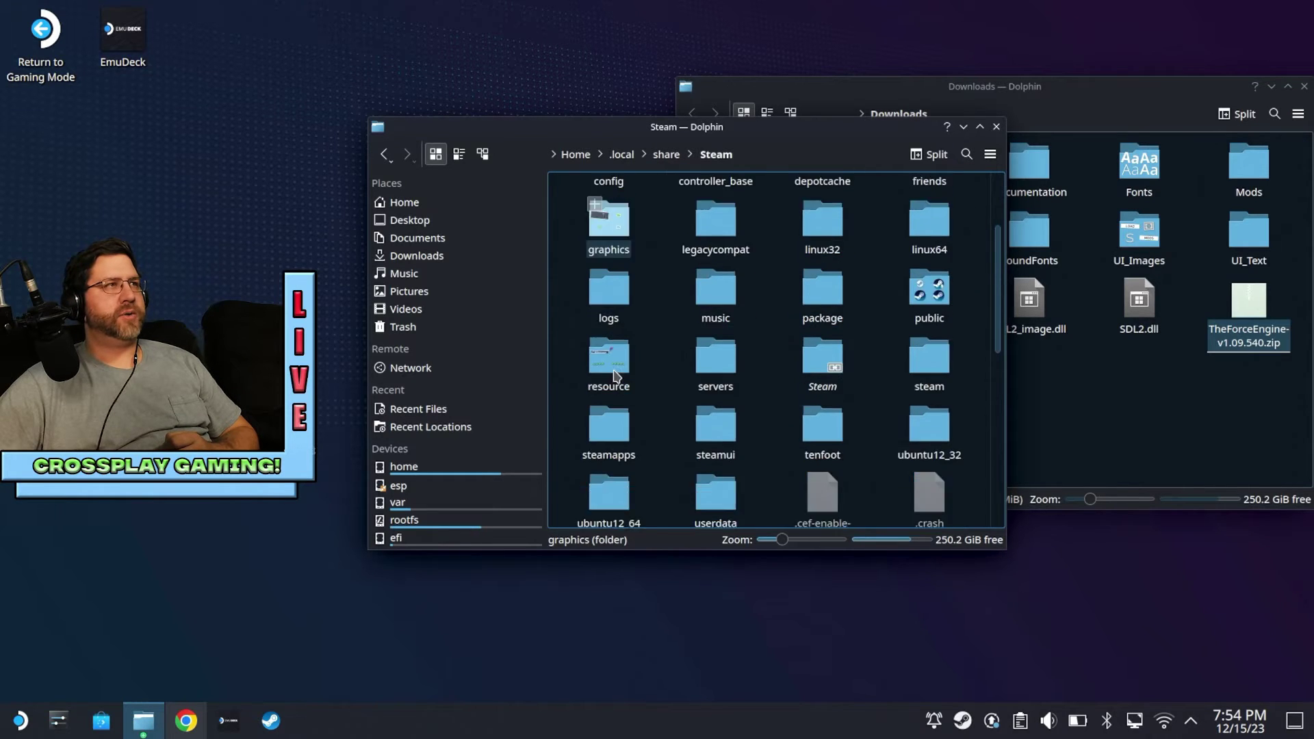
scroll(625, 333, "up", 2)
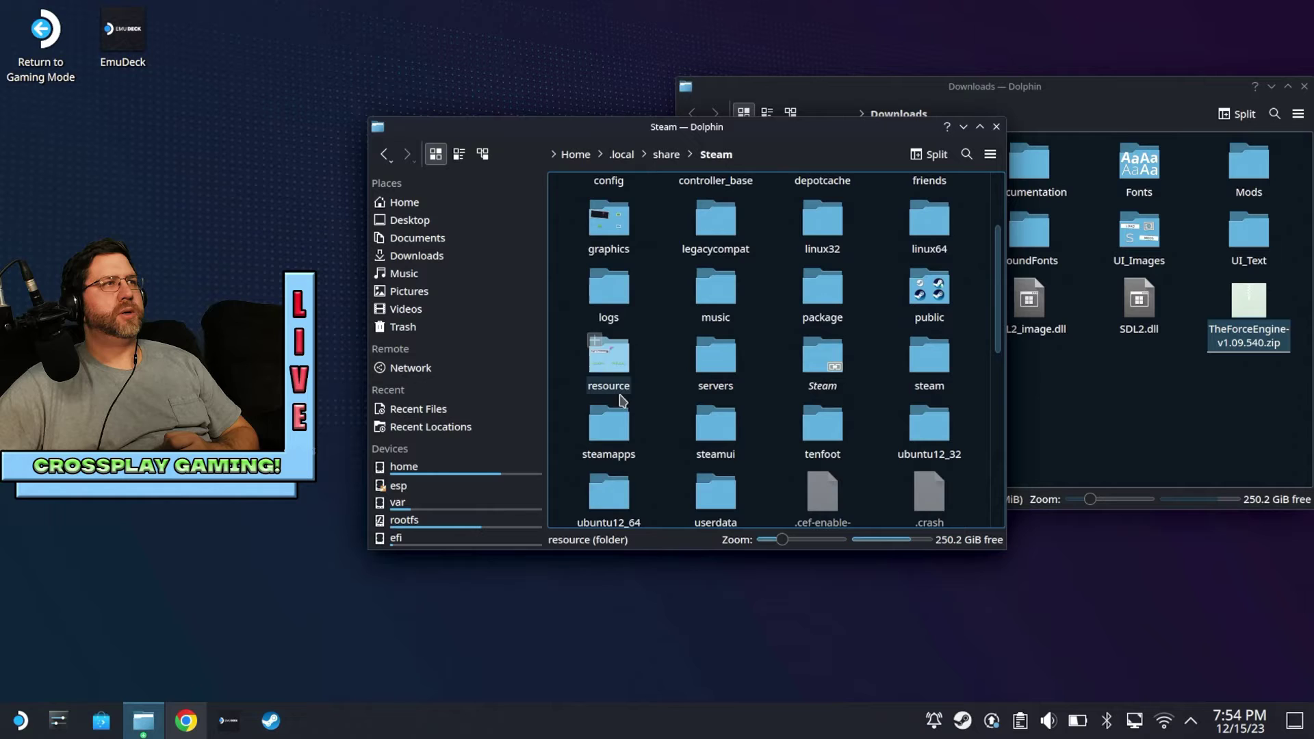
Step: Open steamapps/common/Dark Forces/DosBox and move that window up and left
double_click(608, 436)
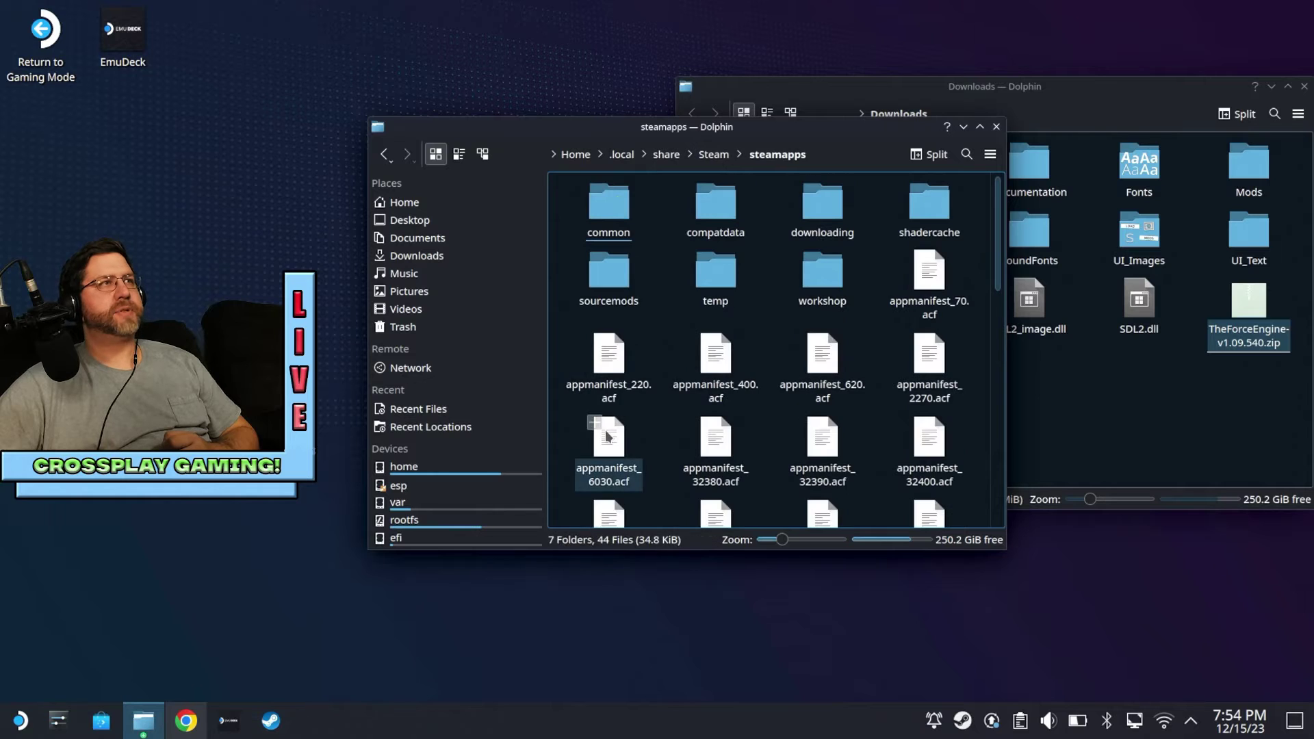
left_click(614, 214)
double_click(612, 212)
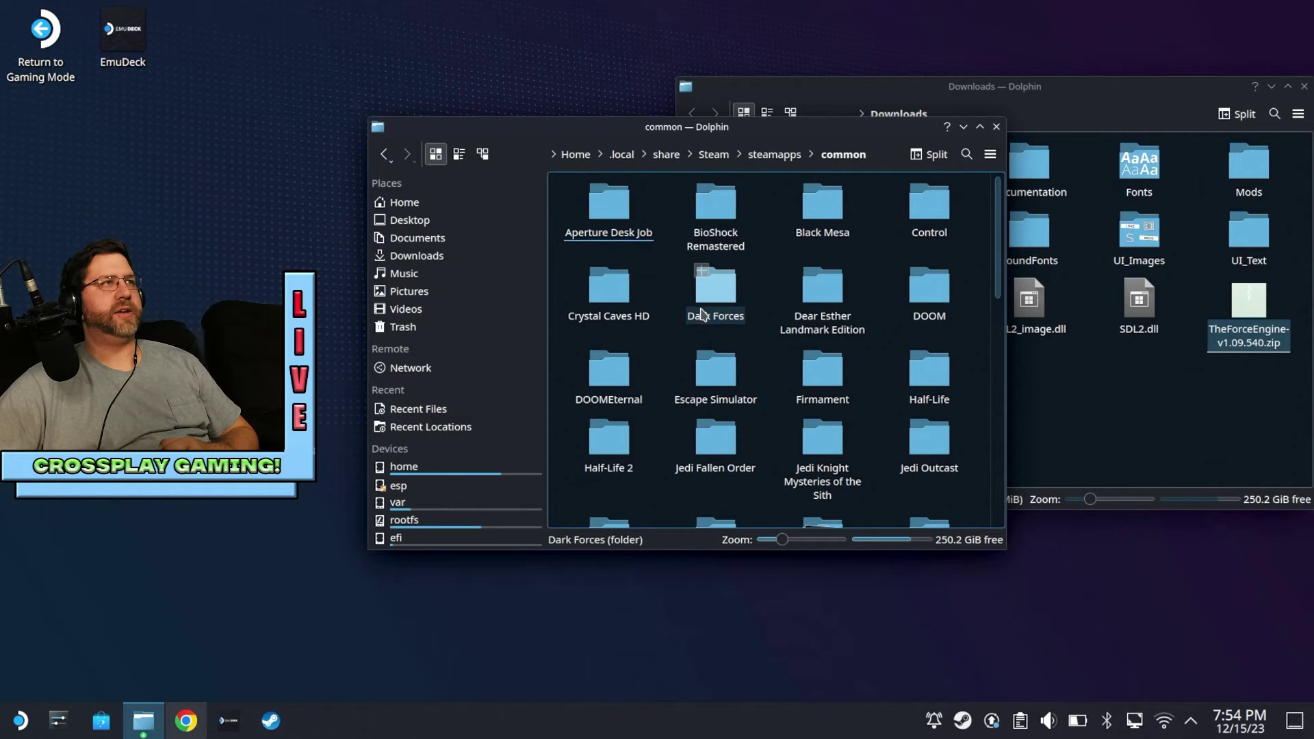
left_click(720, 299)
double_click(720, 300)
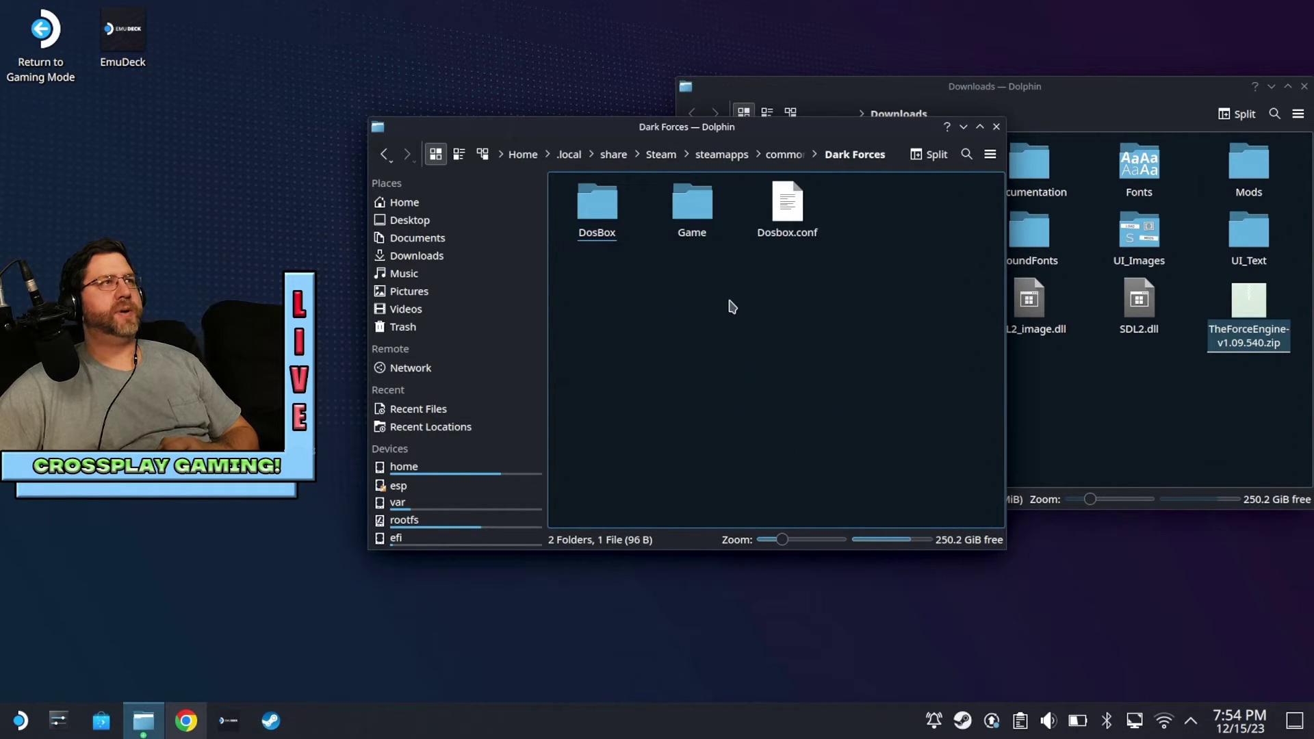
double_click(600, 219)
left_click_drag(581, 124, 309, 78)
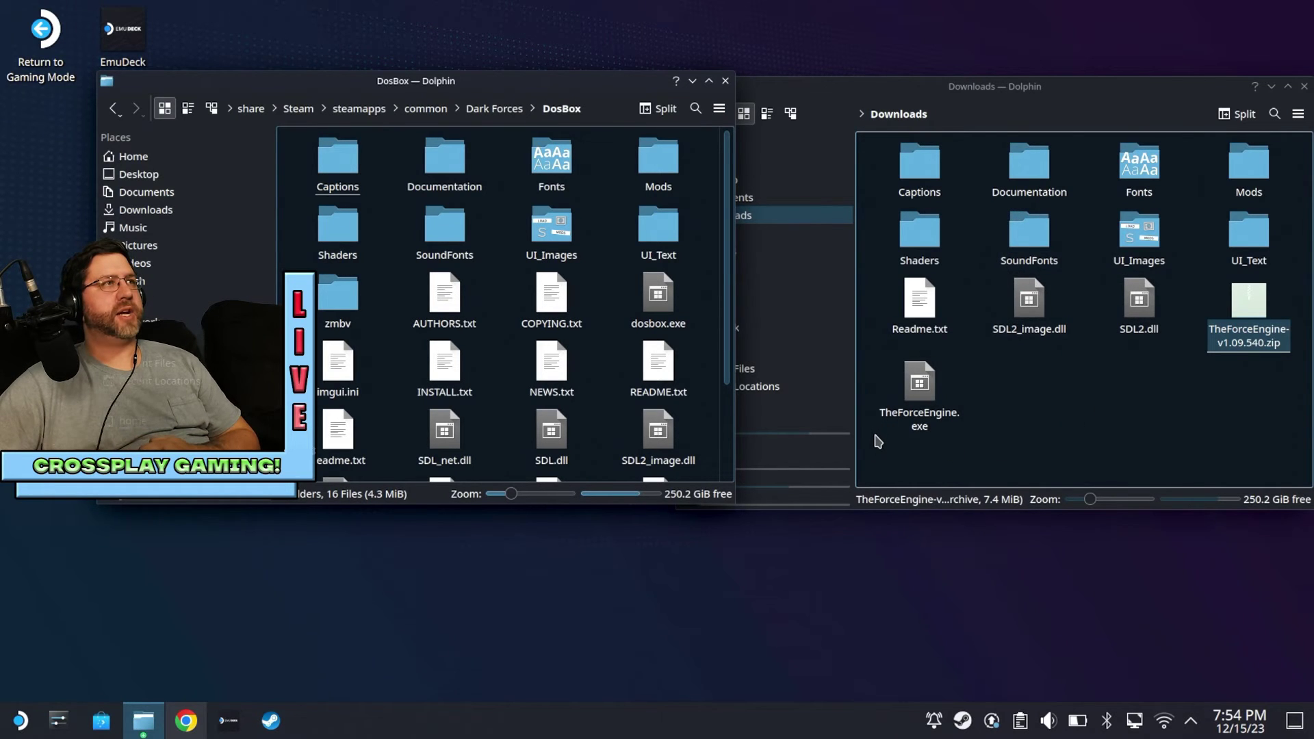
Step: Select then deselect the extracted Downloads files, and bring the DosBox window forward, scrolled to dosbox.exe
left_click_drag(875, 436, 1252, 159)
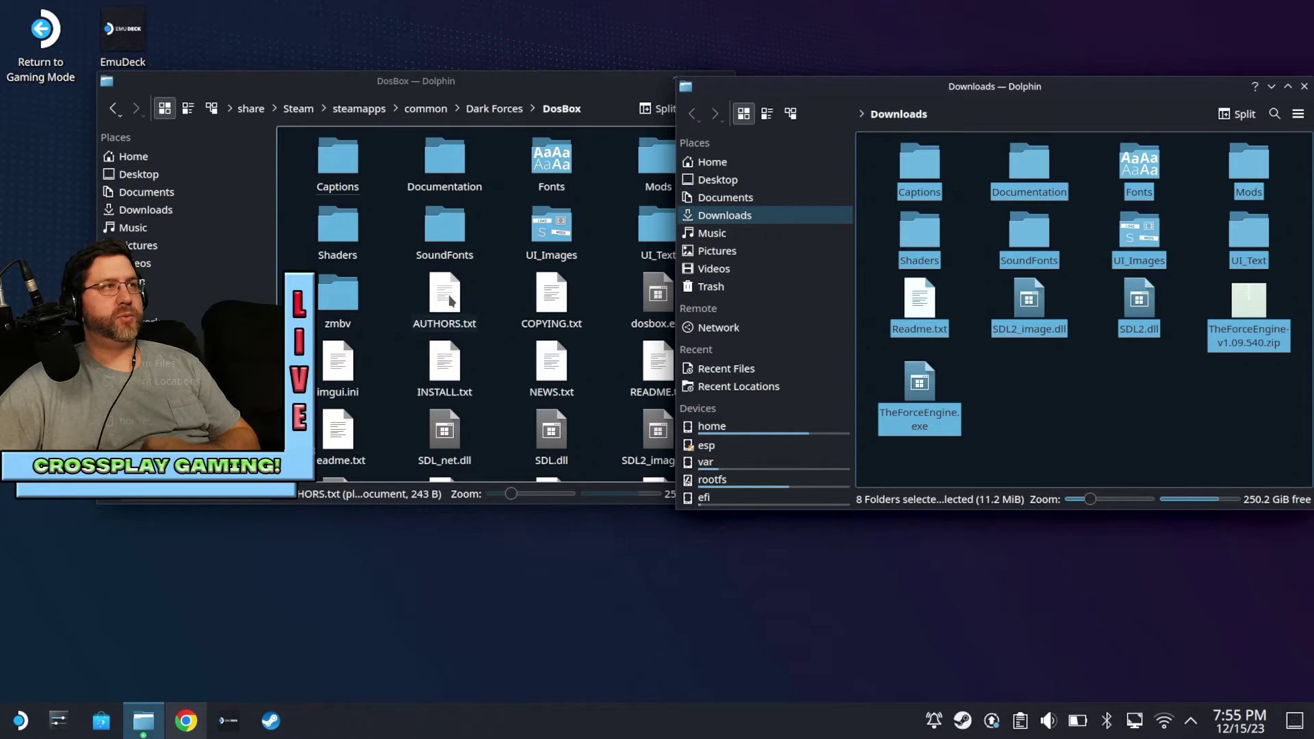
left_click(1052, 451)
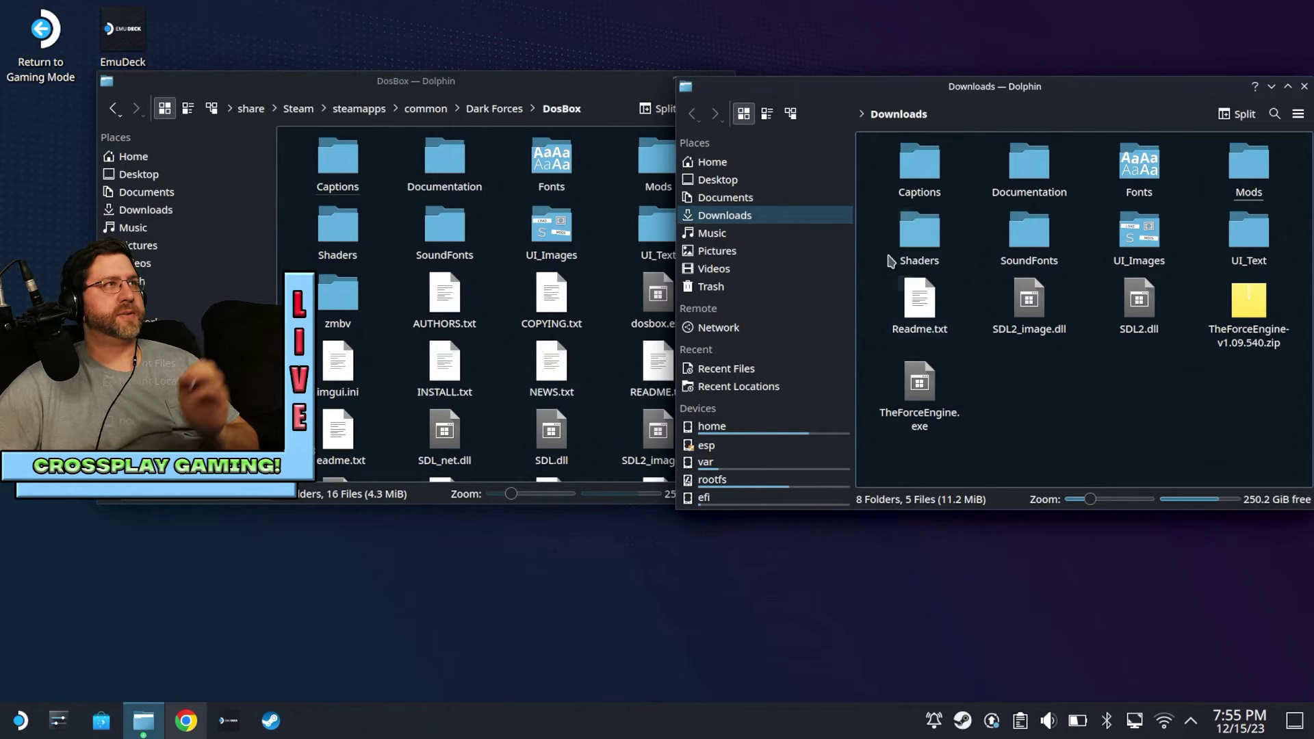
left_click_drag(520, 87, 886, 101)
scroll(916, 350, "down", 2)
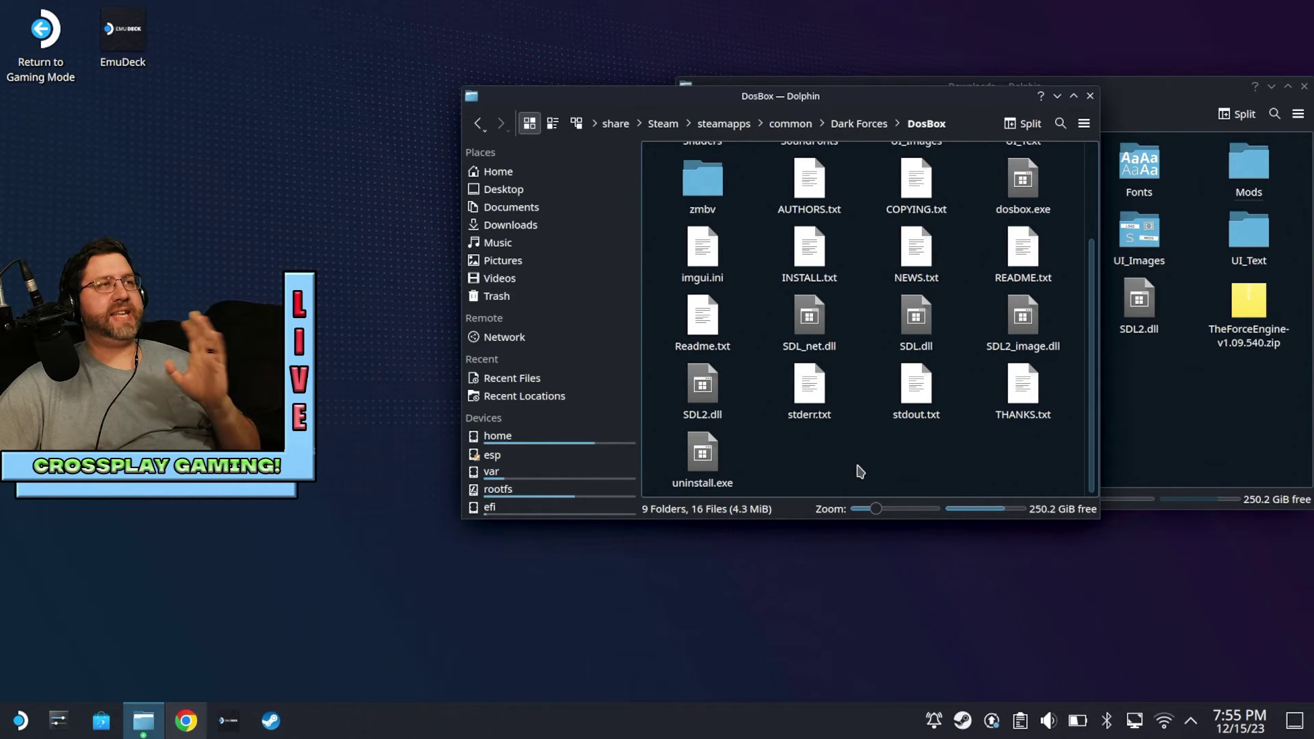
Step: Select dosbox.exe in the DosBox folder, then close both the DosBox and Downloads windows
left_click(1148, 447)
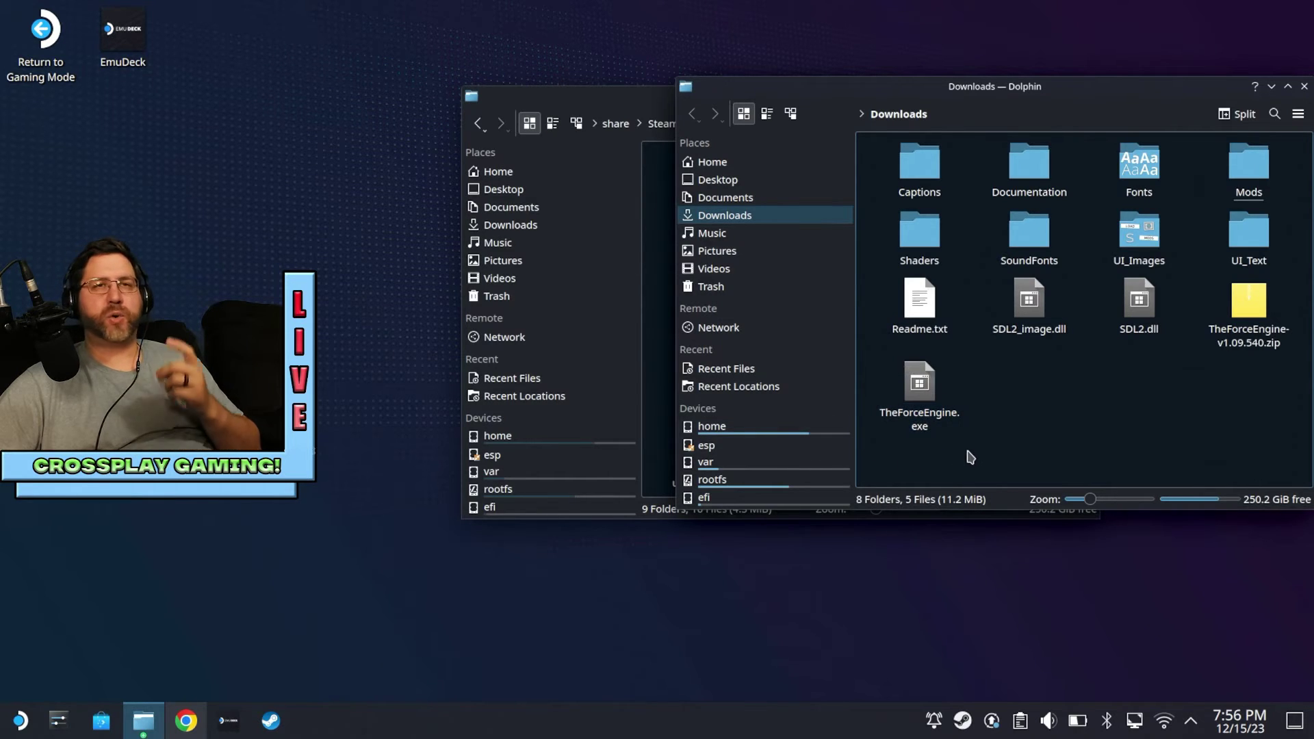
left_click(661, 389)
left_click(1024, 181)
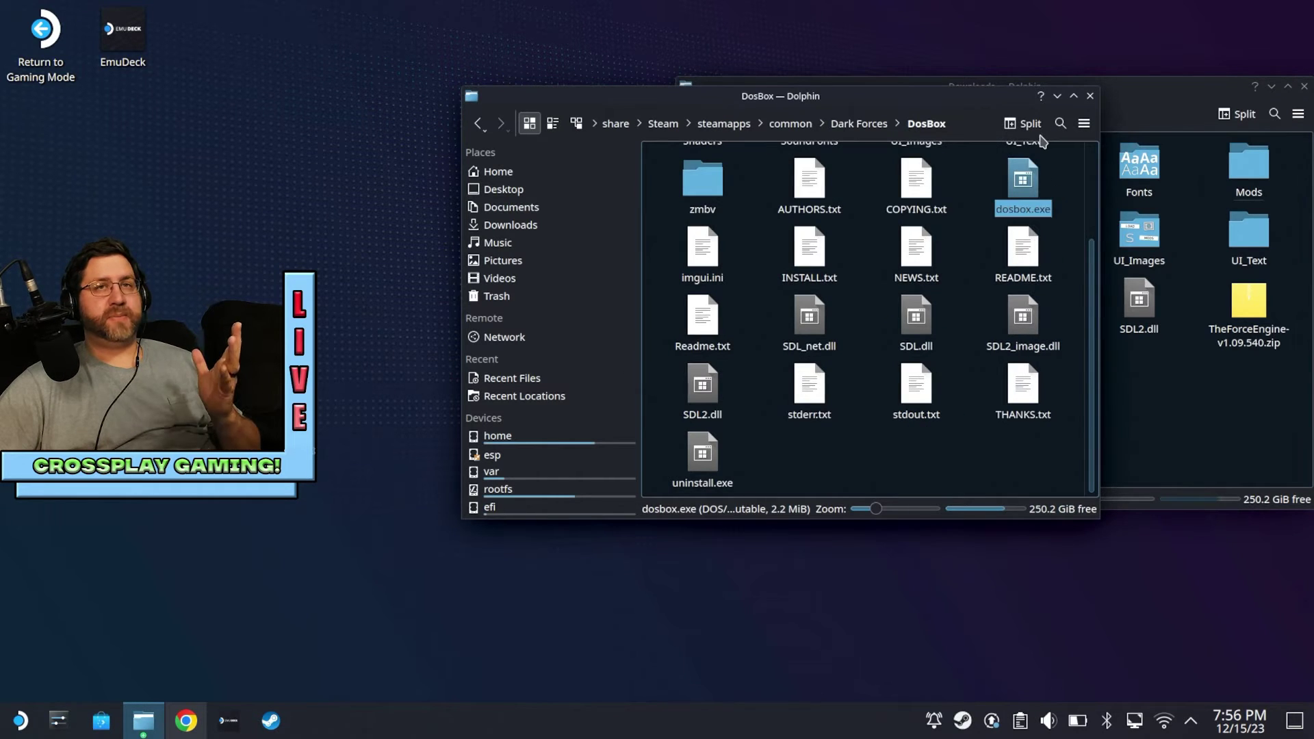
left_click(1091, 95)
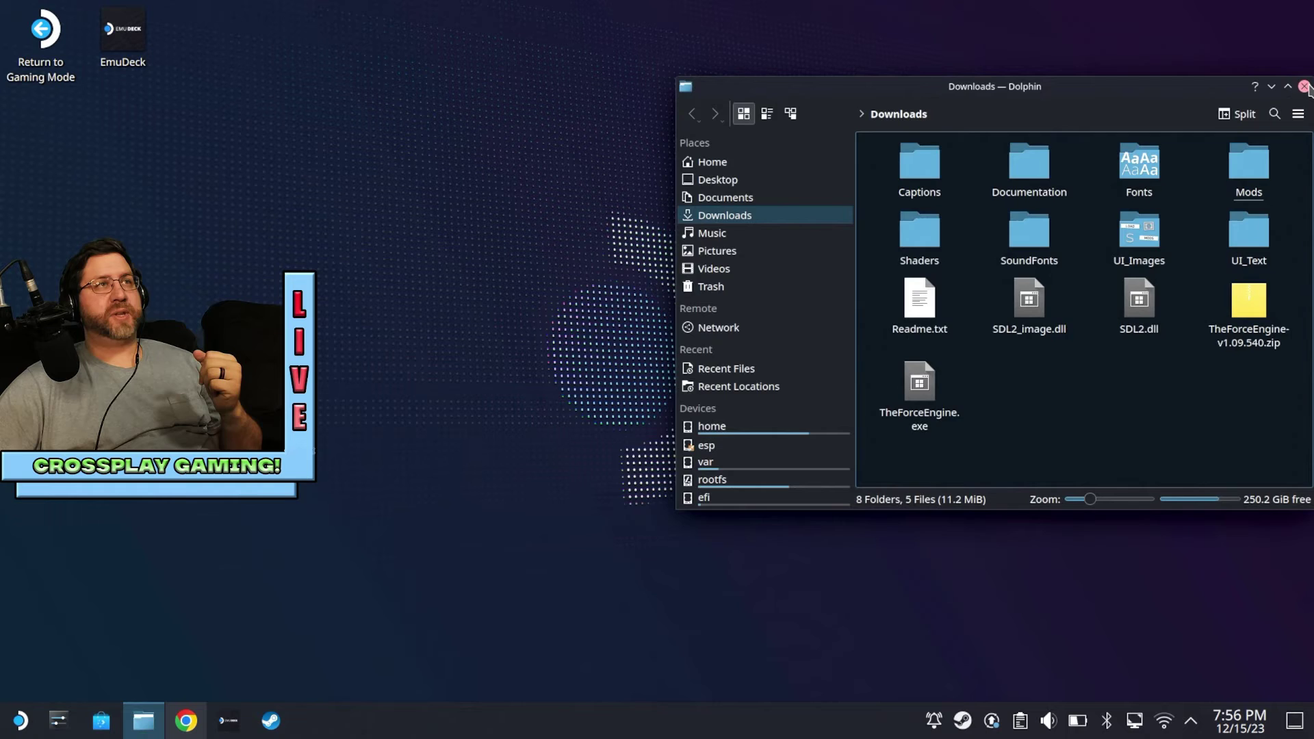
left_click(1305, 87)
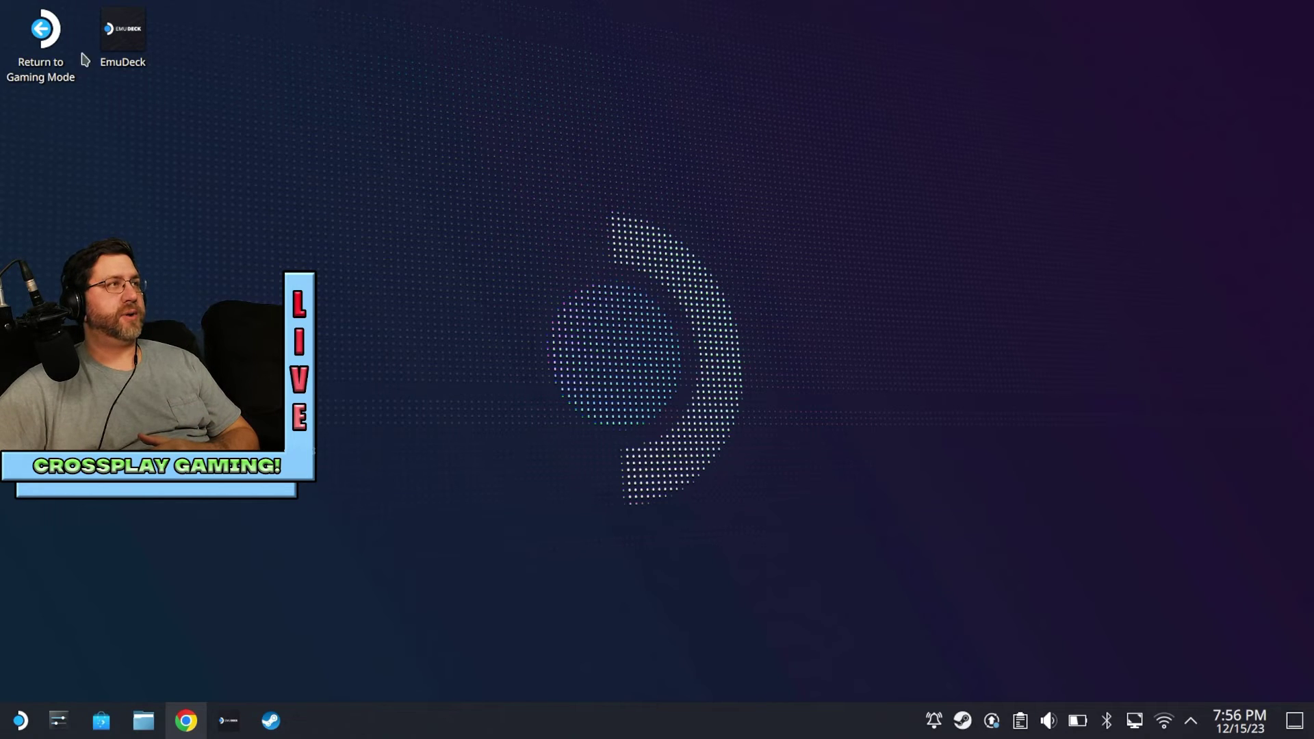
Step: Return to Gaming Mode and launch STAR WARS: Dark Forces from its game page
double_click(61, 41)
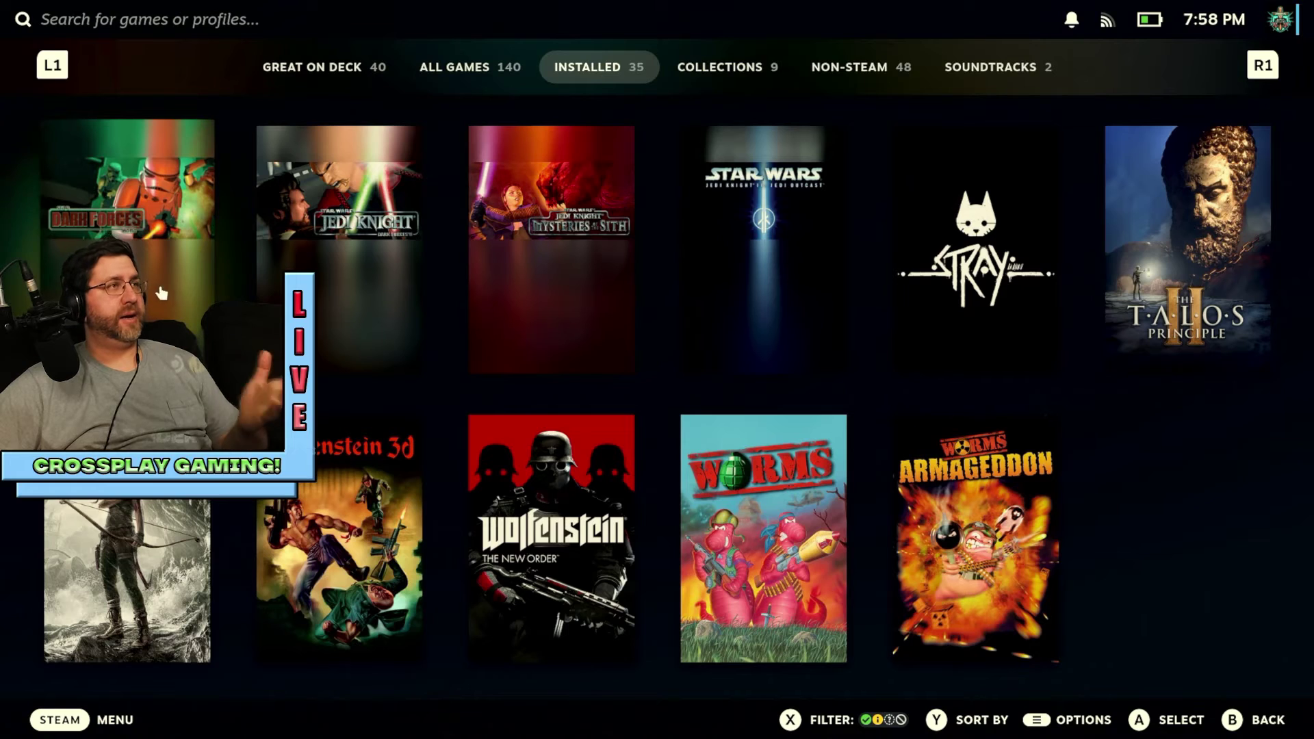
key("Return")
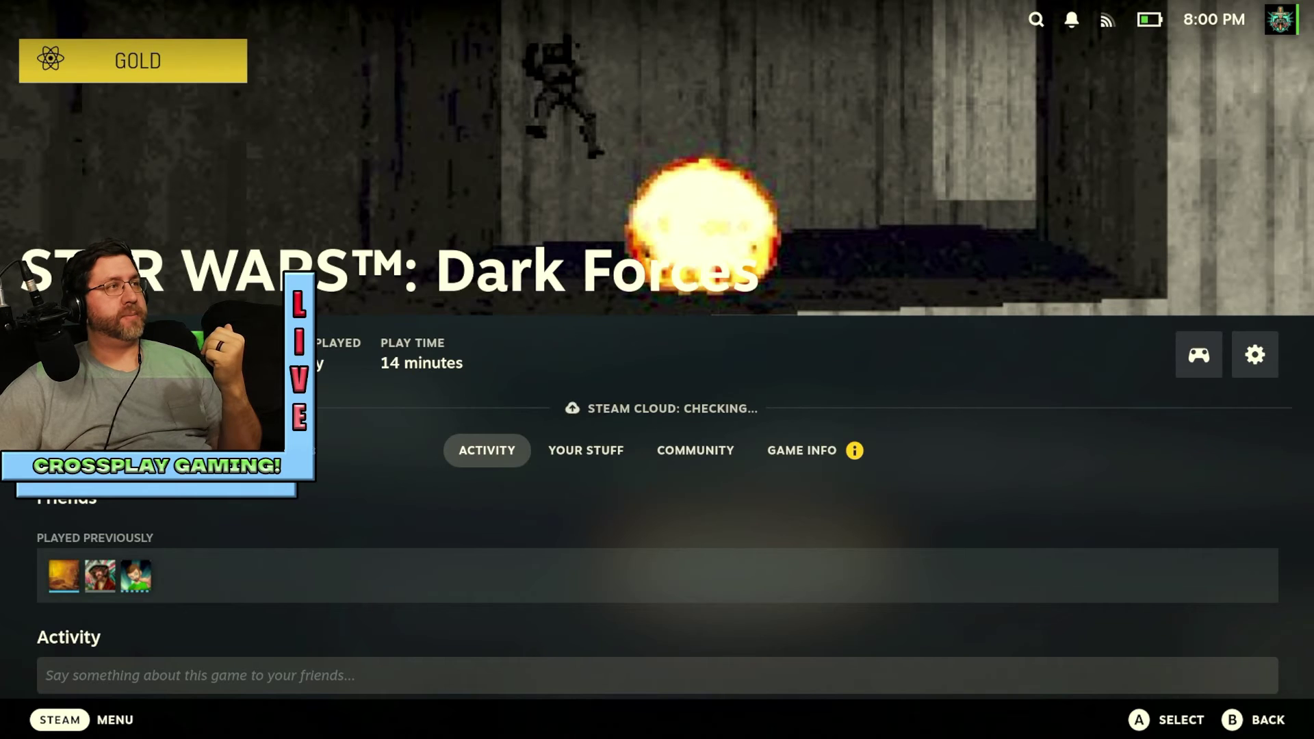
key("Return")
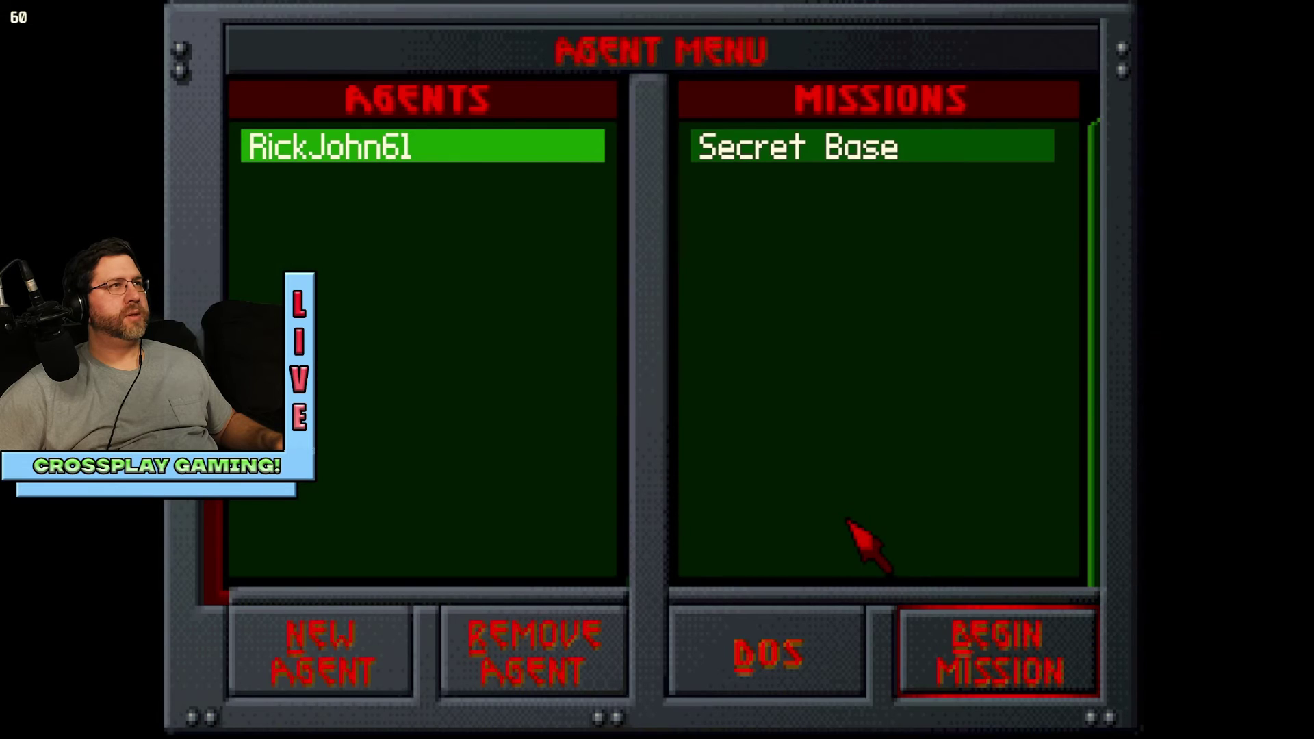
Step: Begin the Secret Base mission and accept the Death Star Plans briefing
left_click(990, 662)
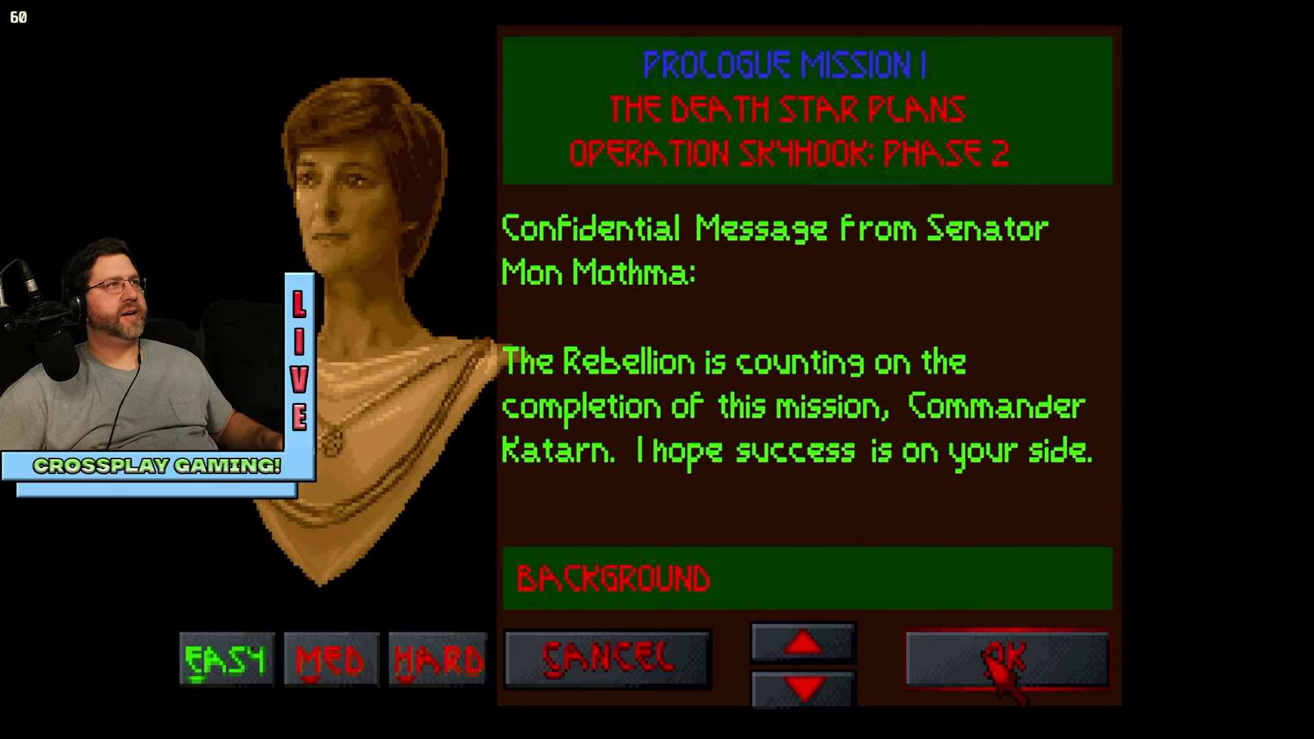
left_click(936, 650)
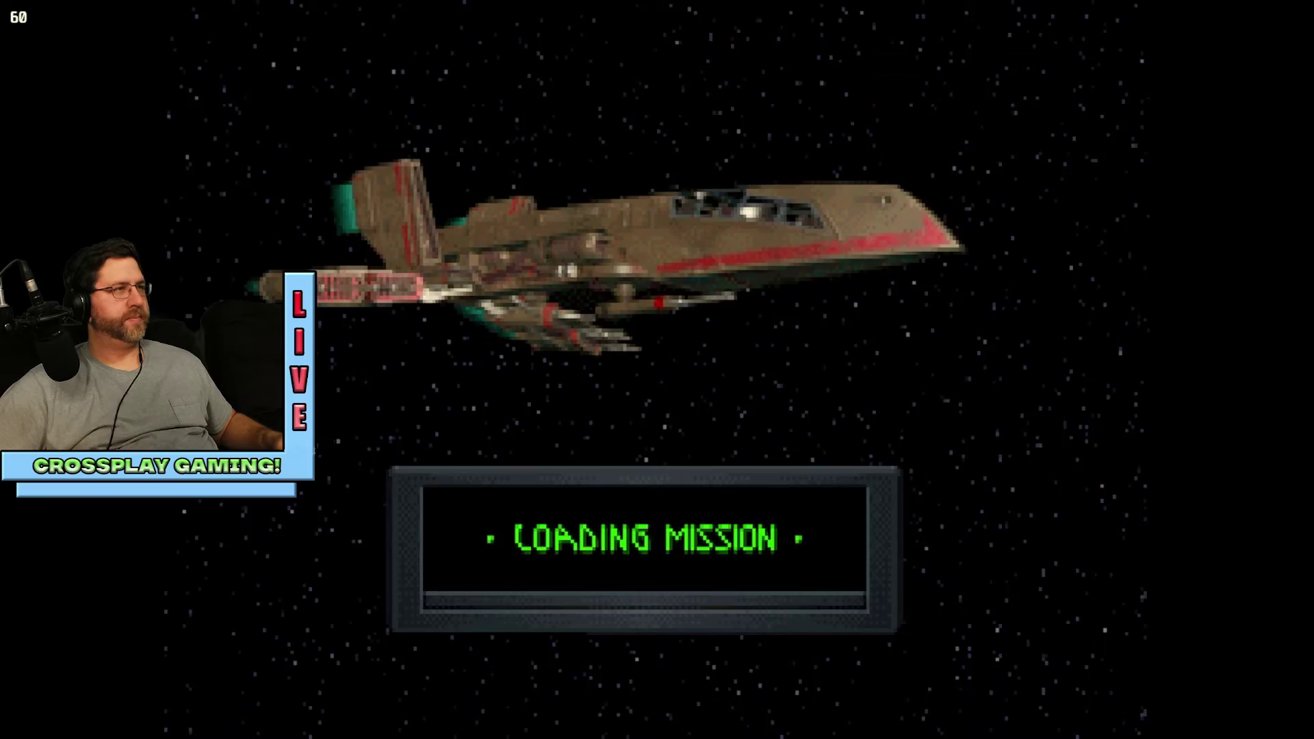
Step: Advance through the first corridor into the hall, shoot the first officer, and collect the energy and shield units
key("w")
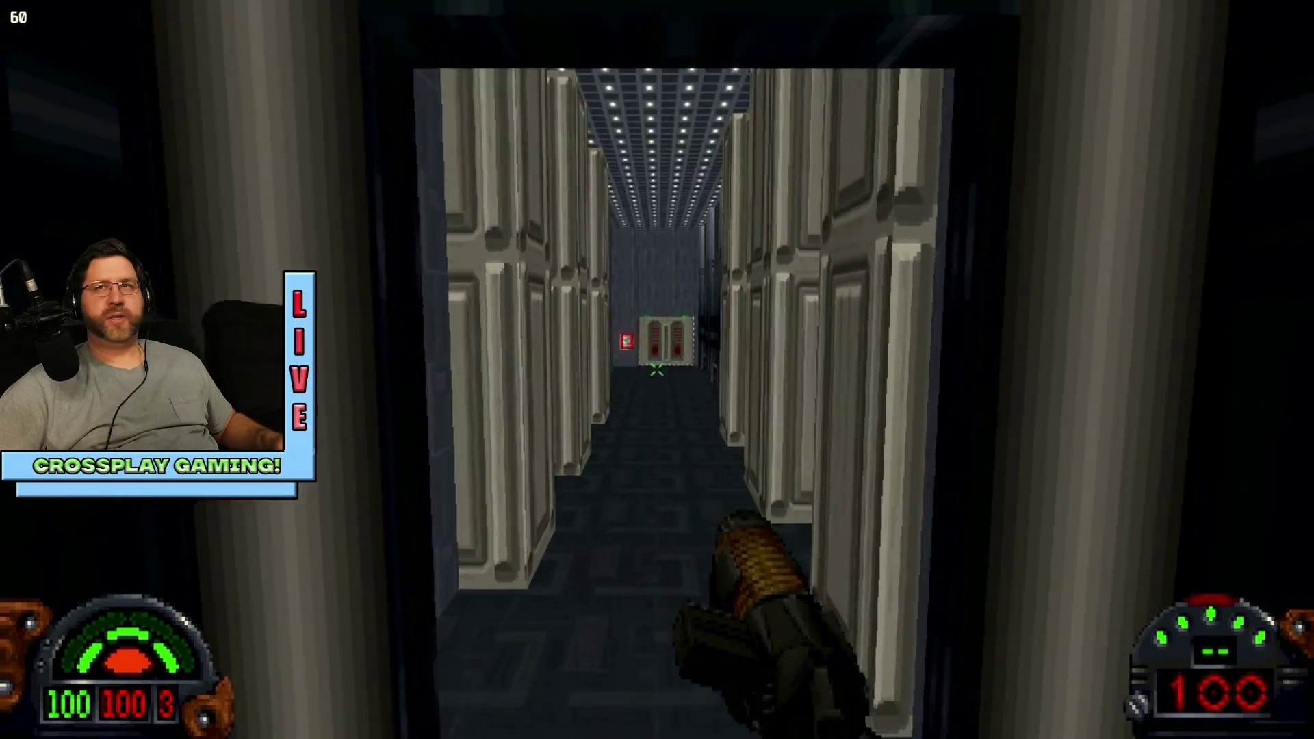
key("w")
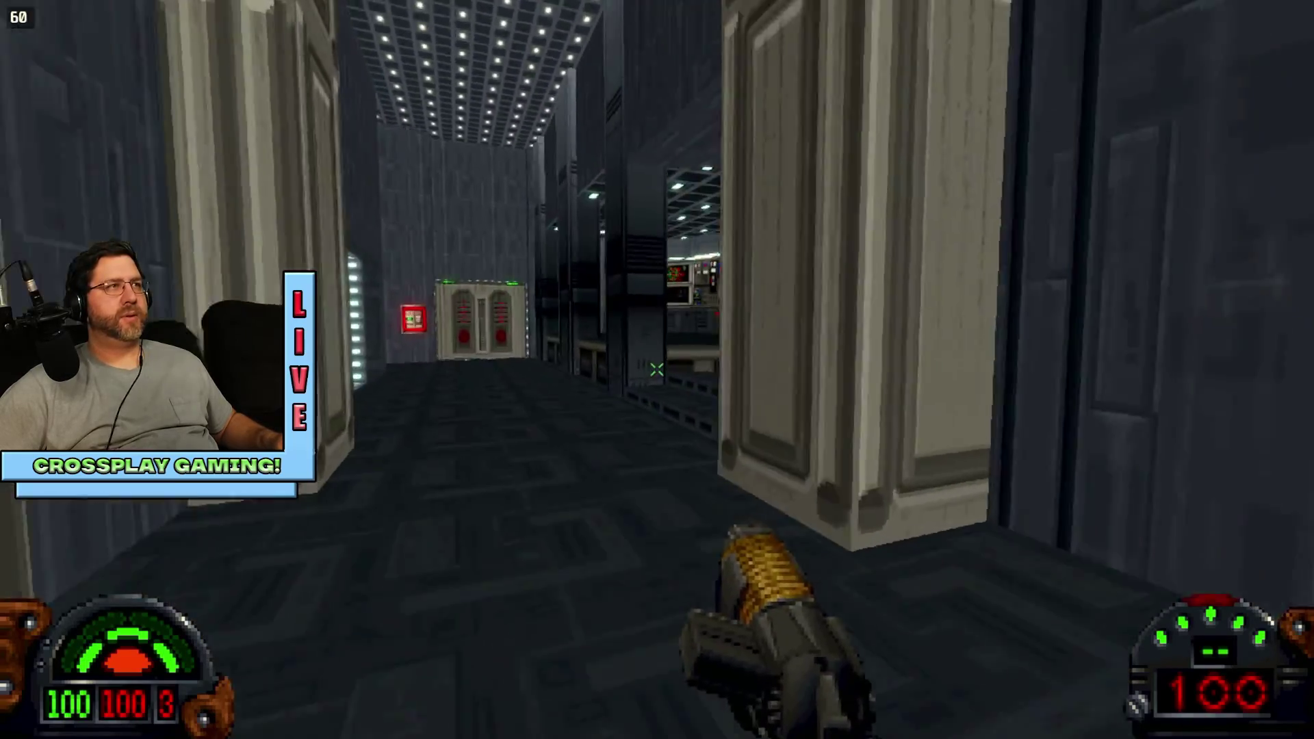
key("w")
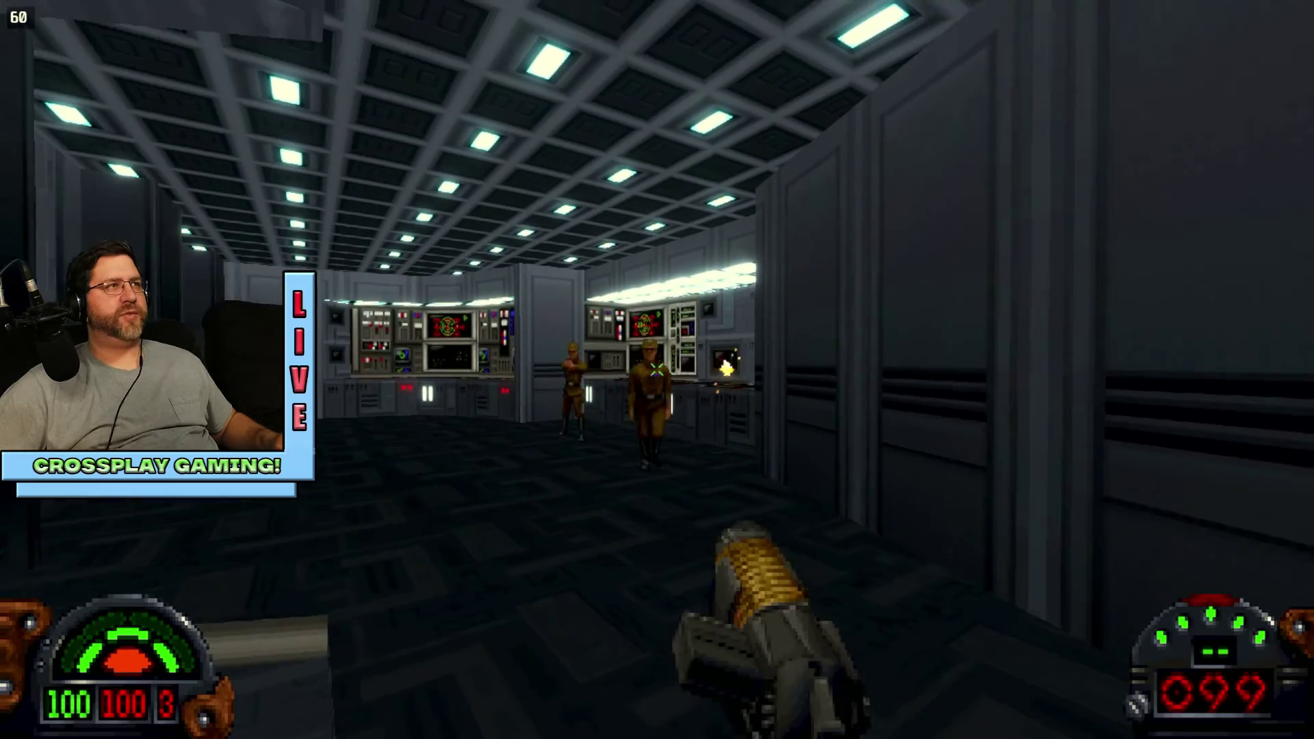
key("w")
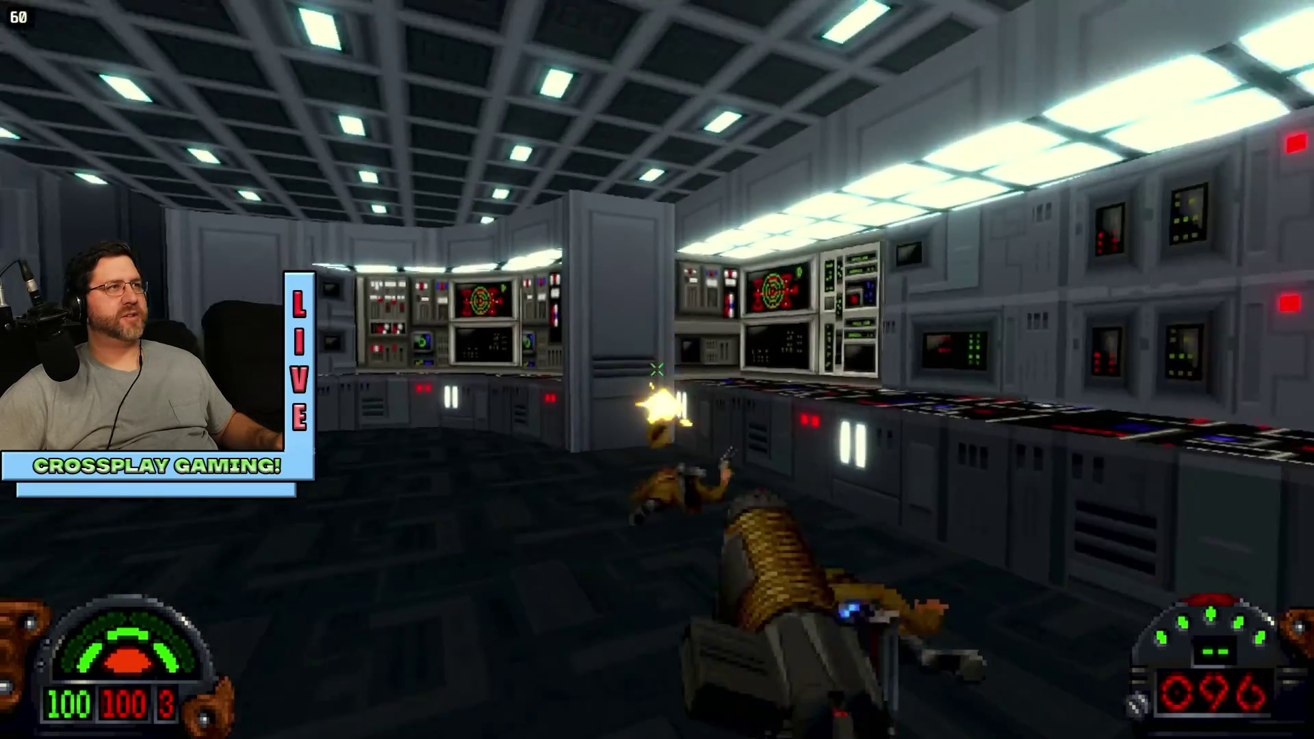
key("w")
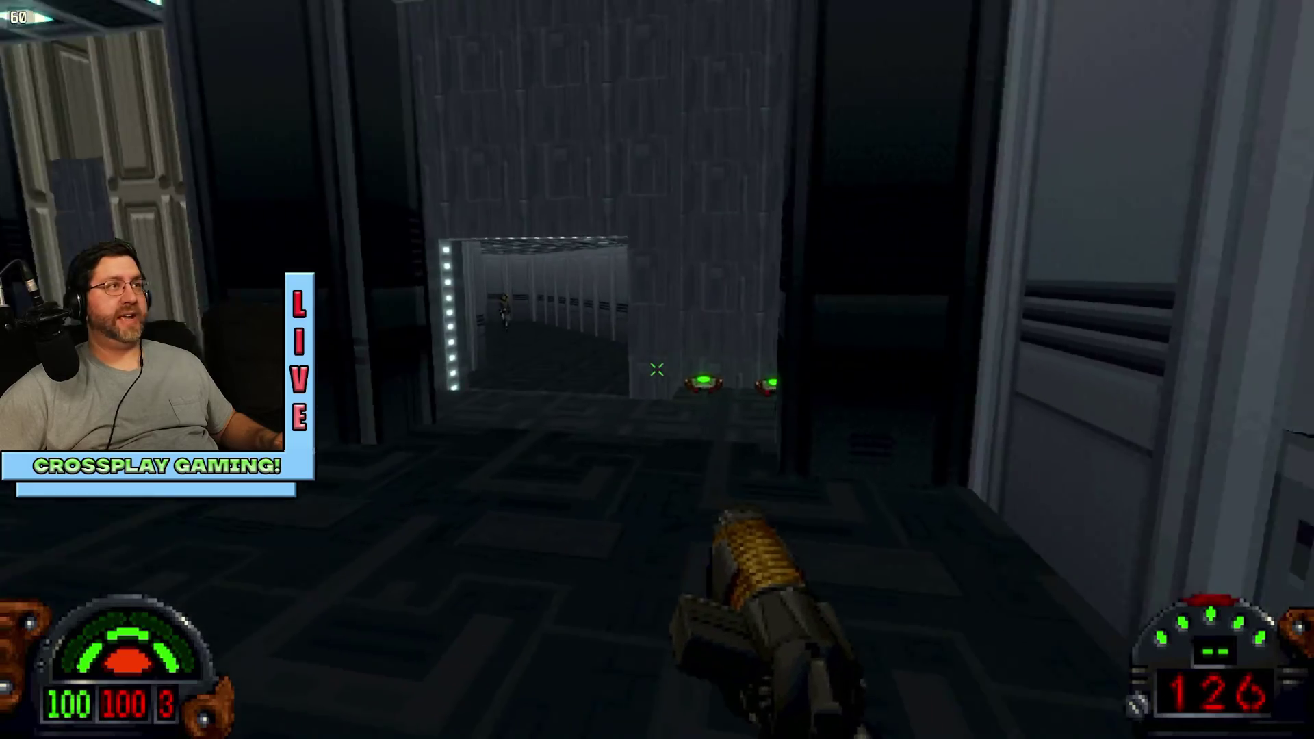
key("w")
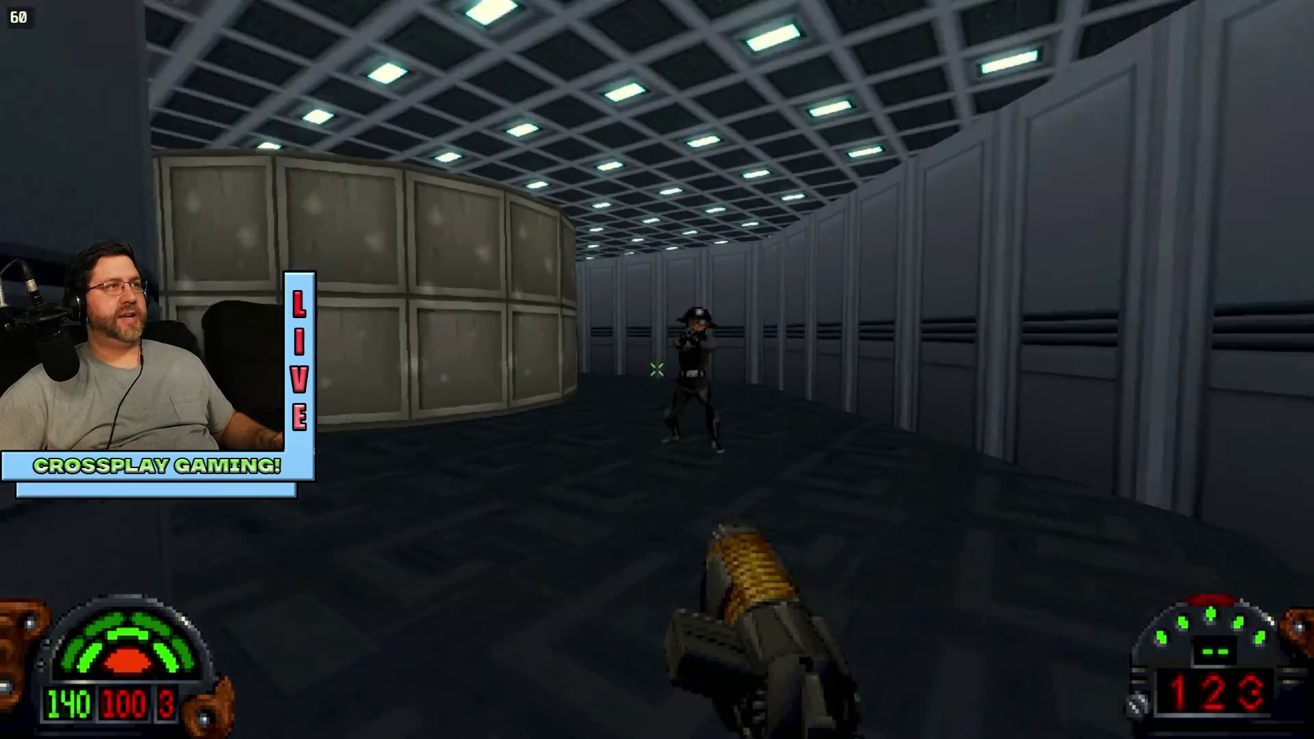
Step: Gun down the corridor trooper, grab the Blaster Rifle, and shoot the next officer with it
left_click(657, 369)
left_click(657, 370)
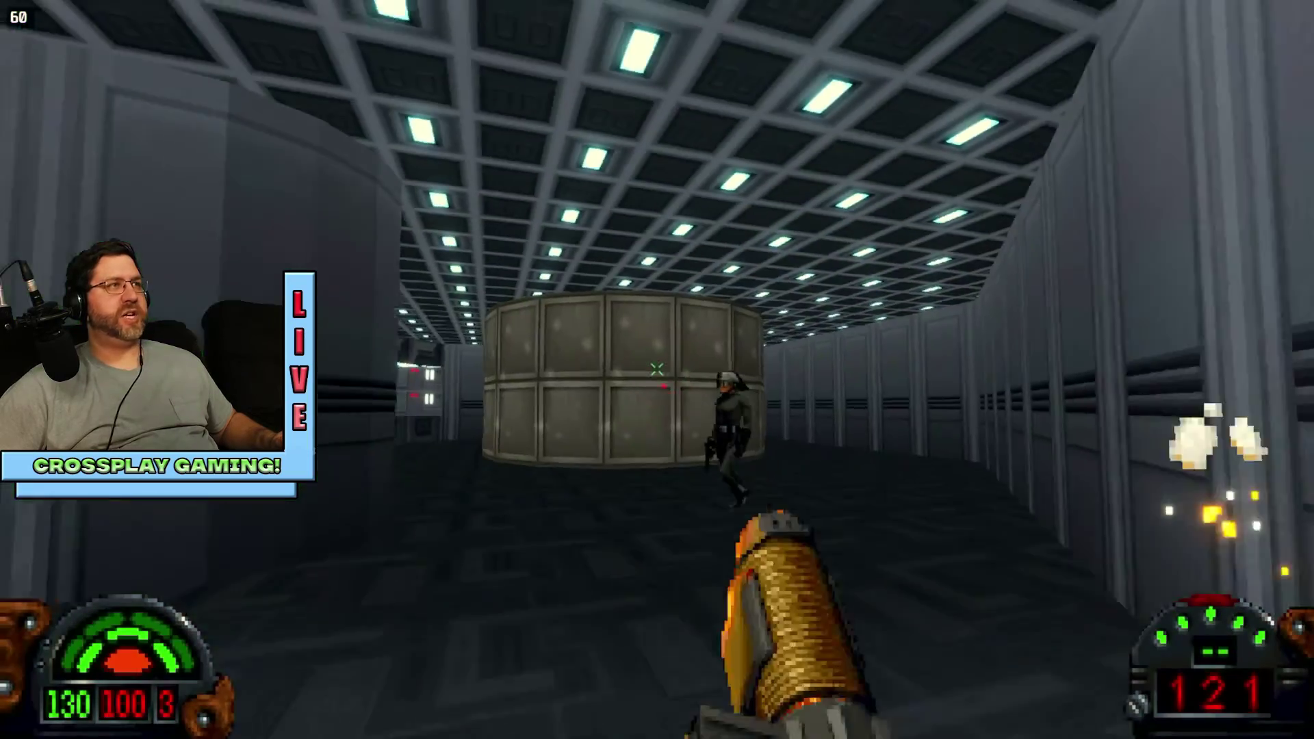
key("w")
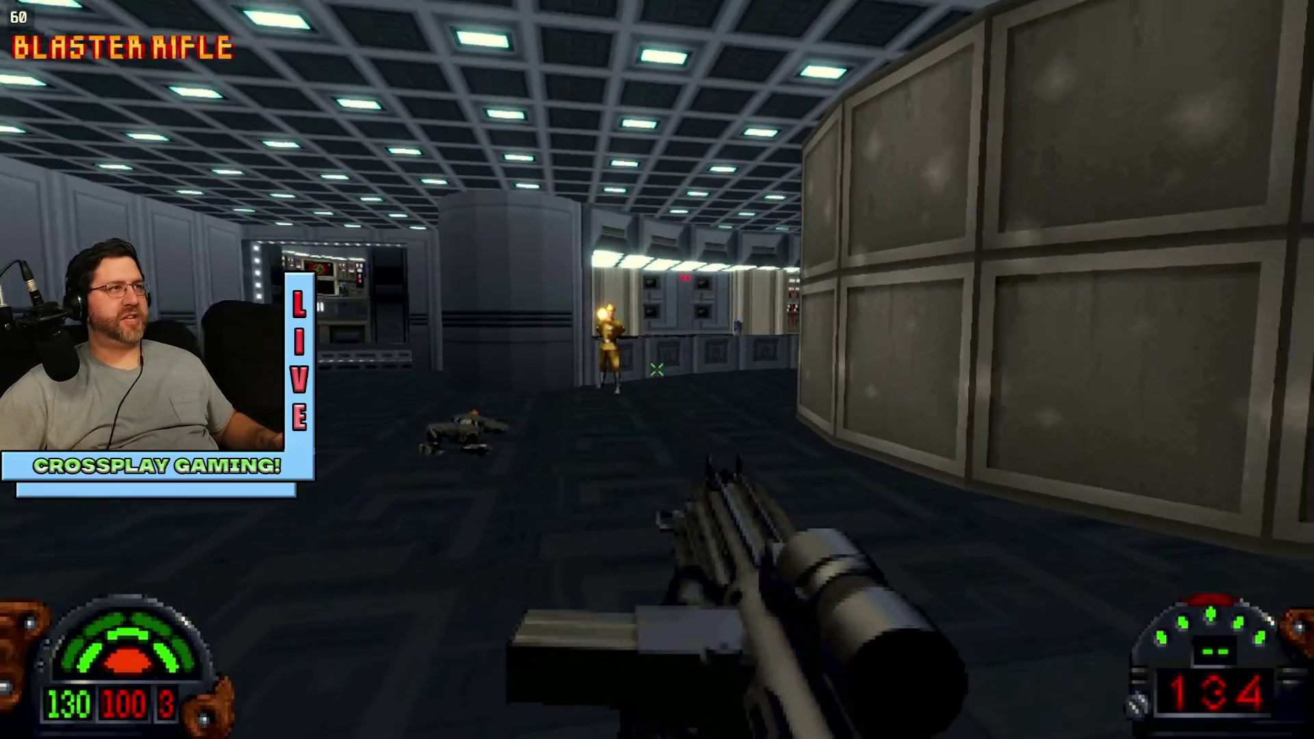
key("w")
left_click(657, 369)
left_click(657, 369)
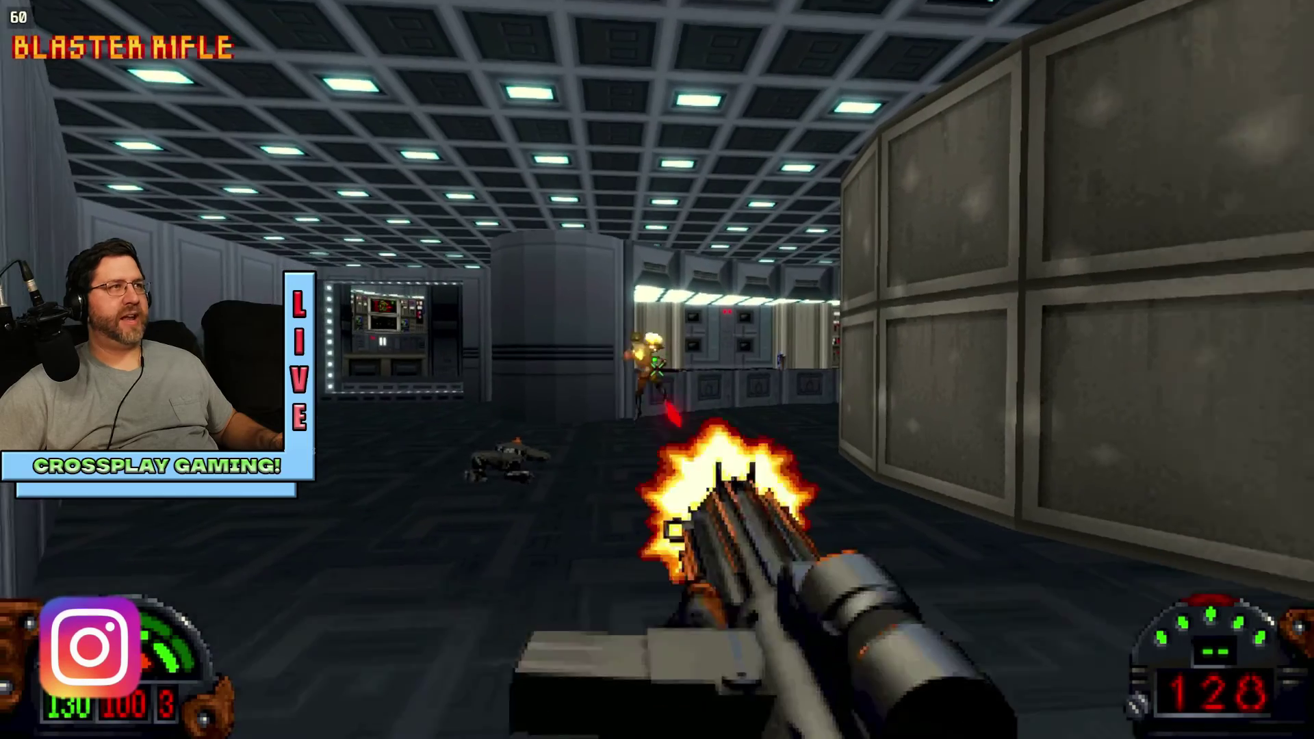
Step: Collect the shield and energy pickups at the console counter, then walk to the lit door
key("w")
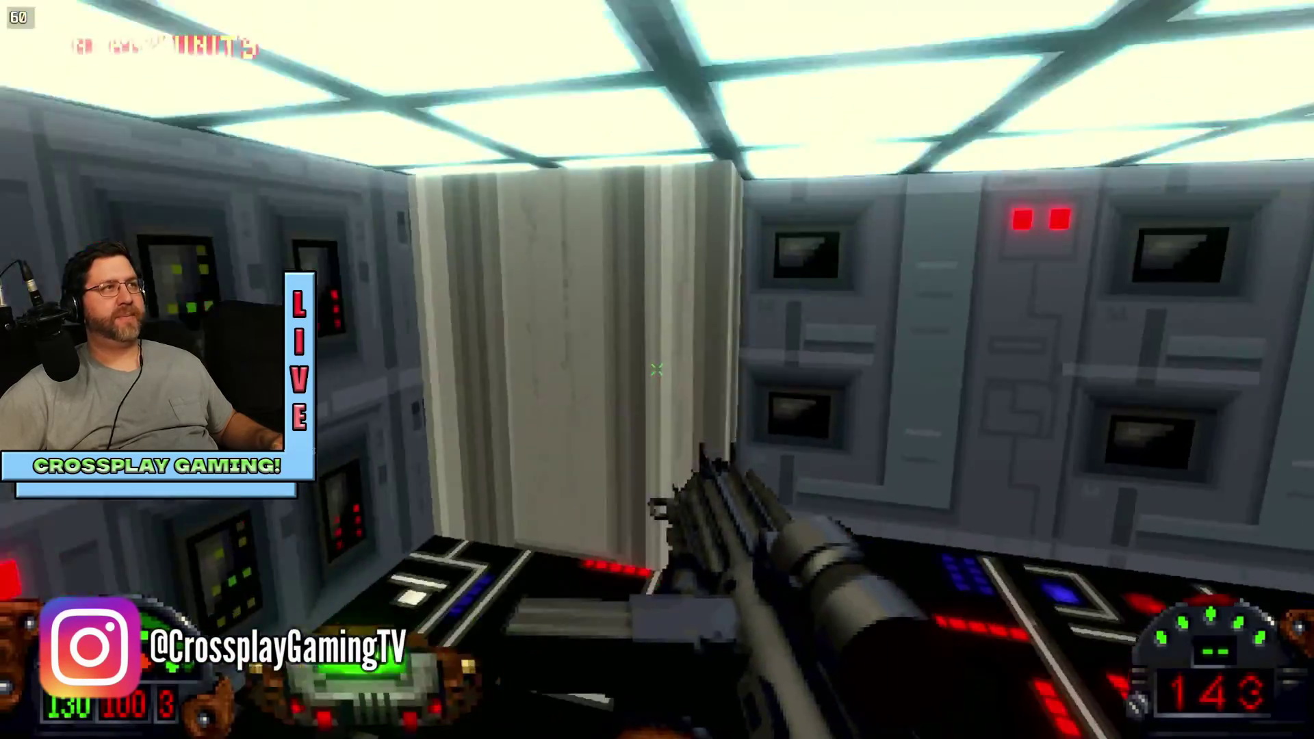
key("w")
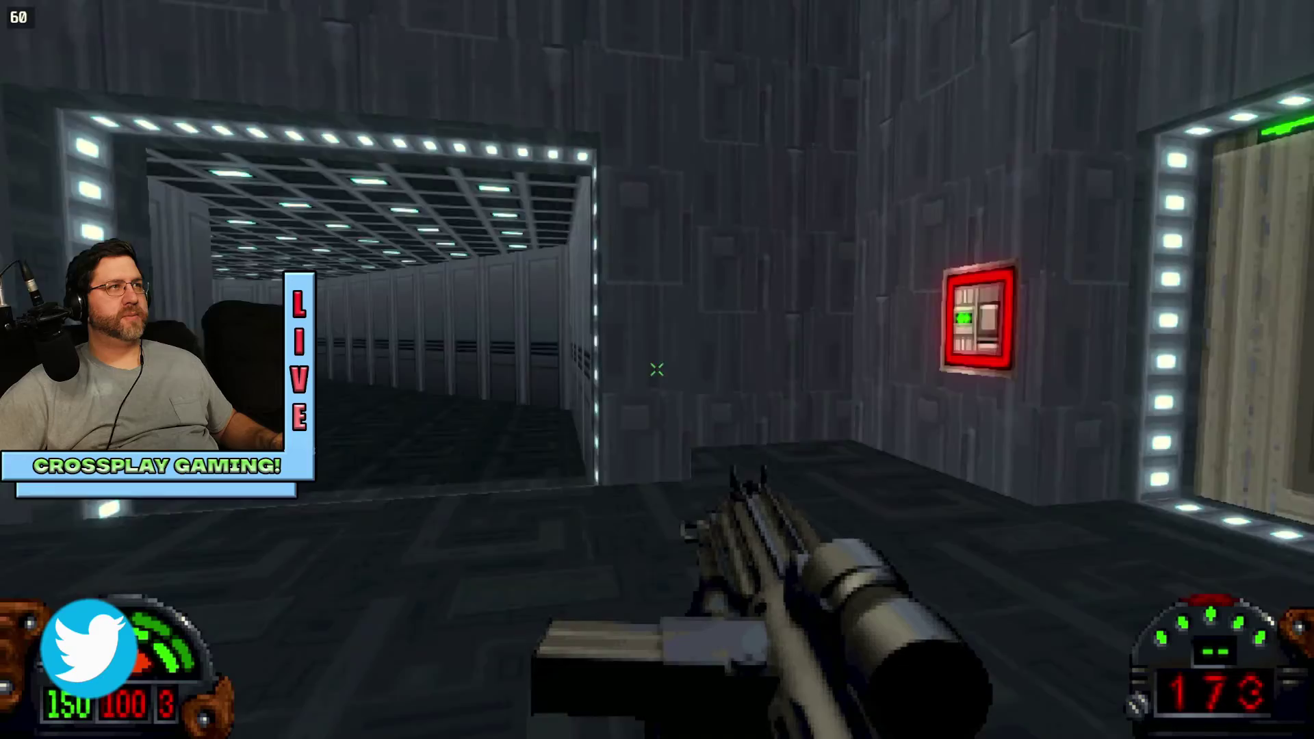
key("w")
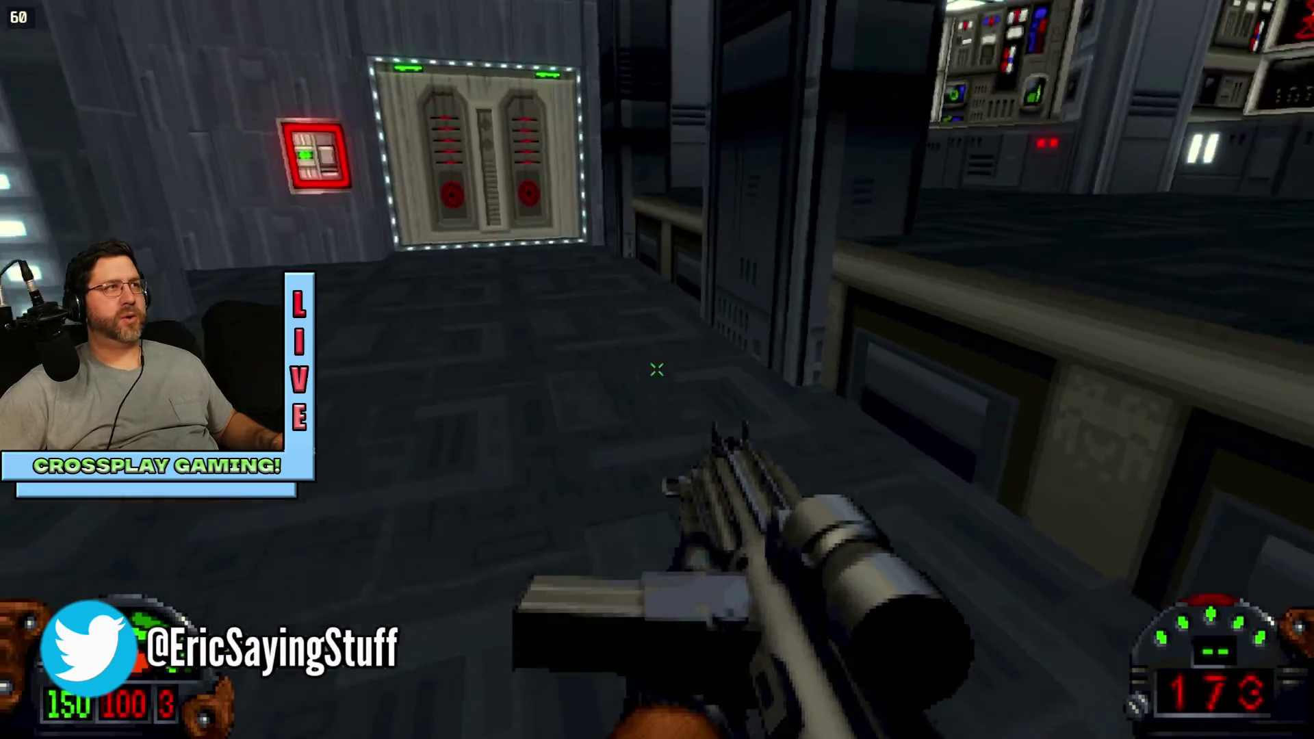
key("w")
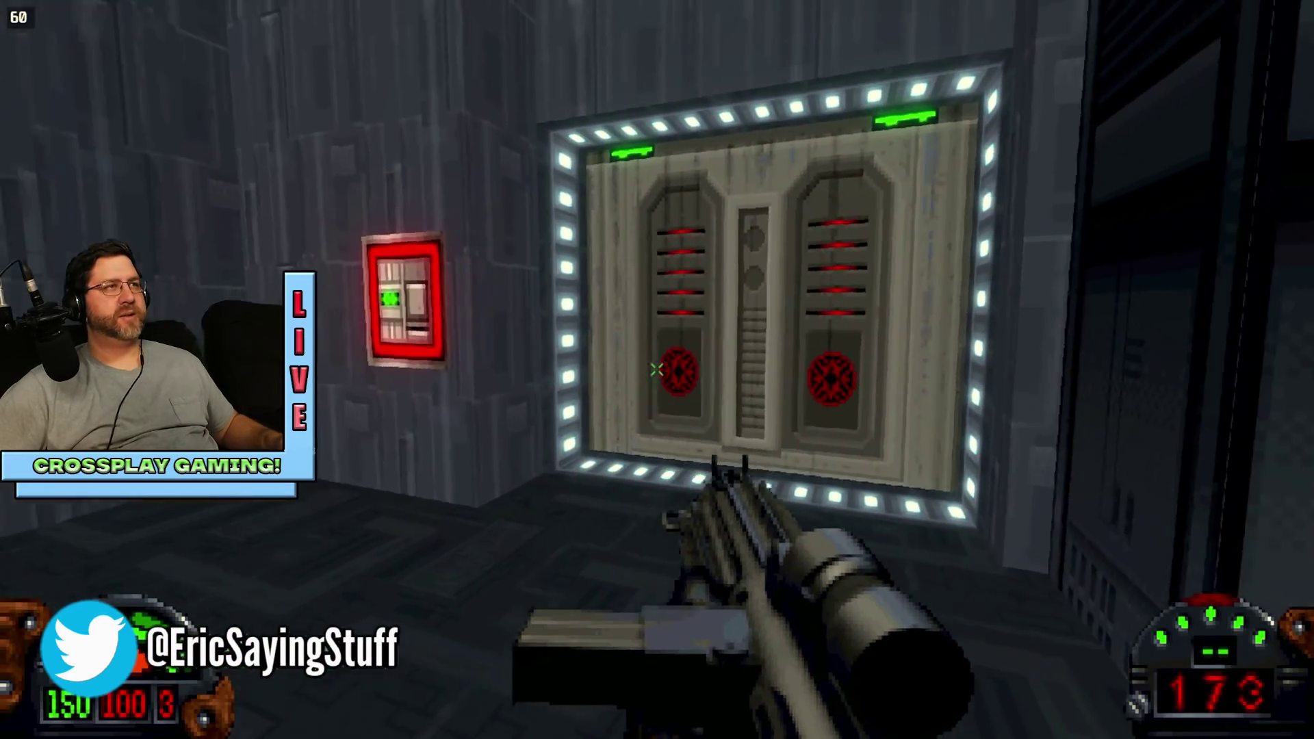